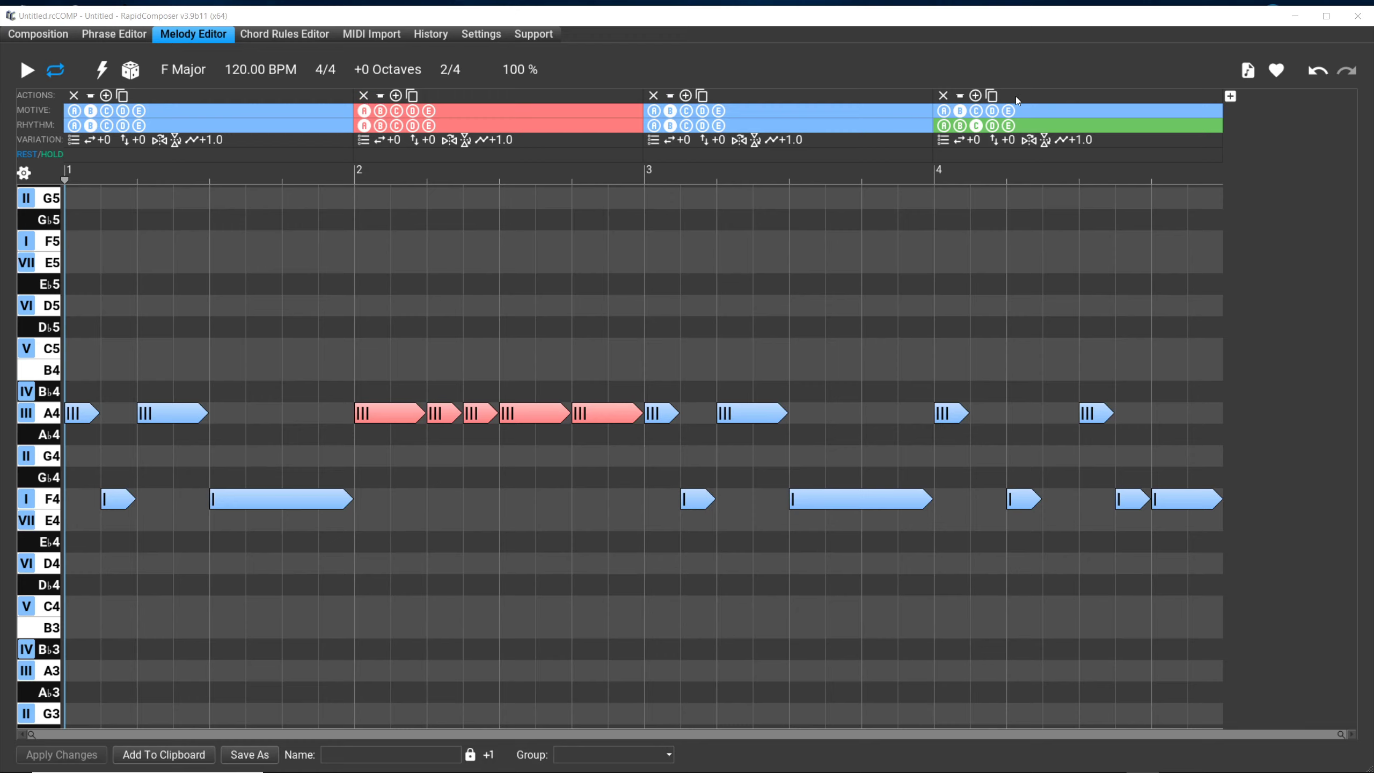
Delete the fourth section of the melody and undo that deletion
left_click(946, 98)
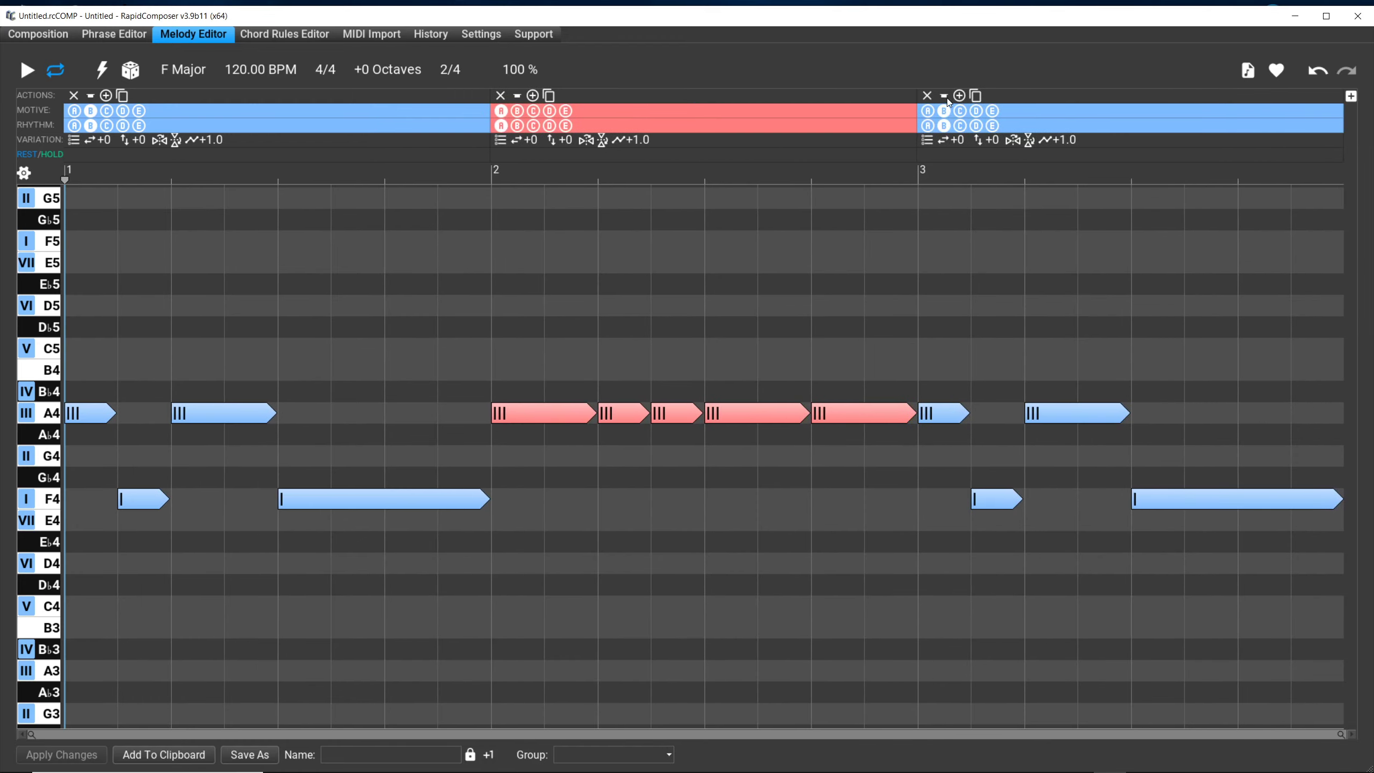
left_click(1317, 73)
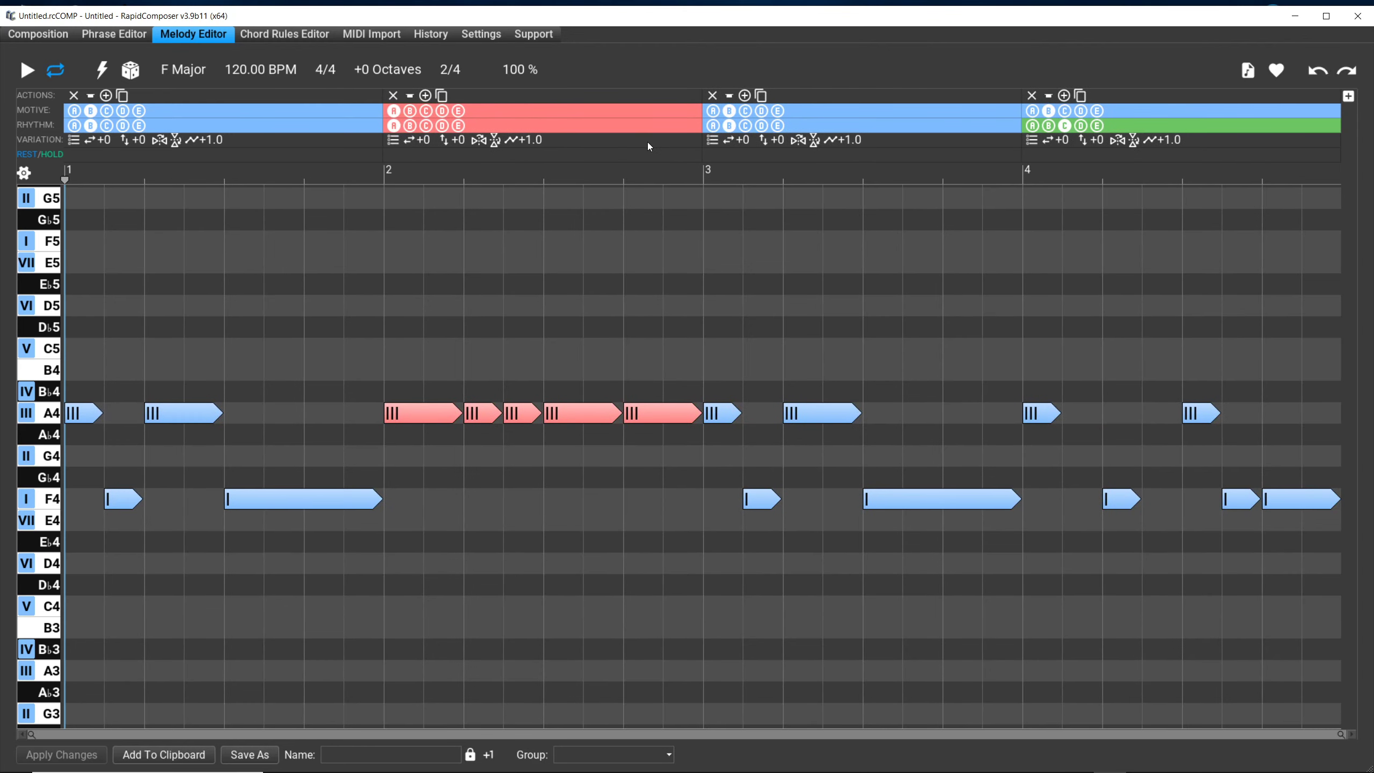
Clear the second section and try motives A through E in it, ending on motive E
left_click(411, 96)
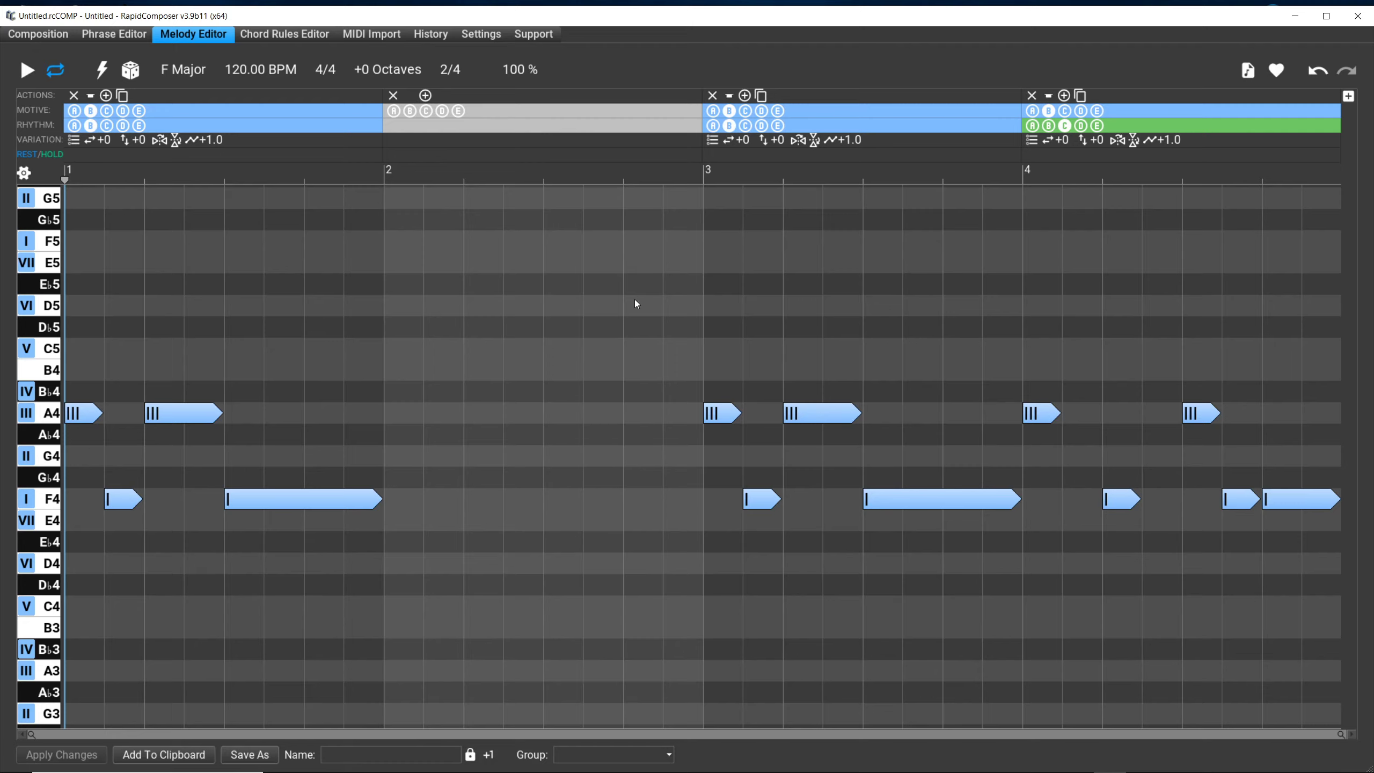
left_click(395, 111)
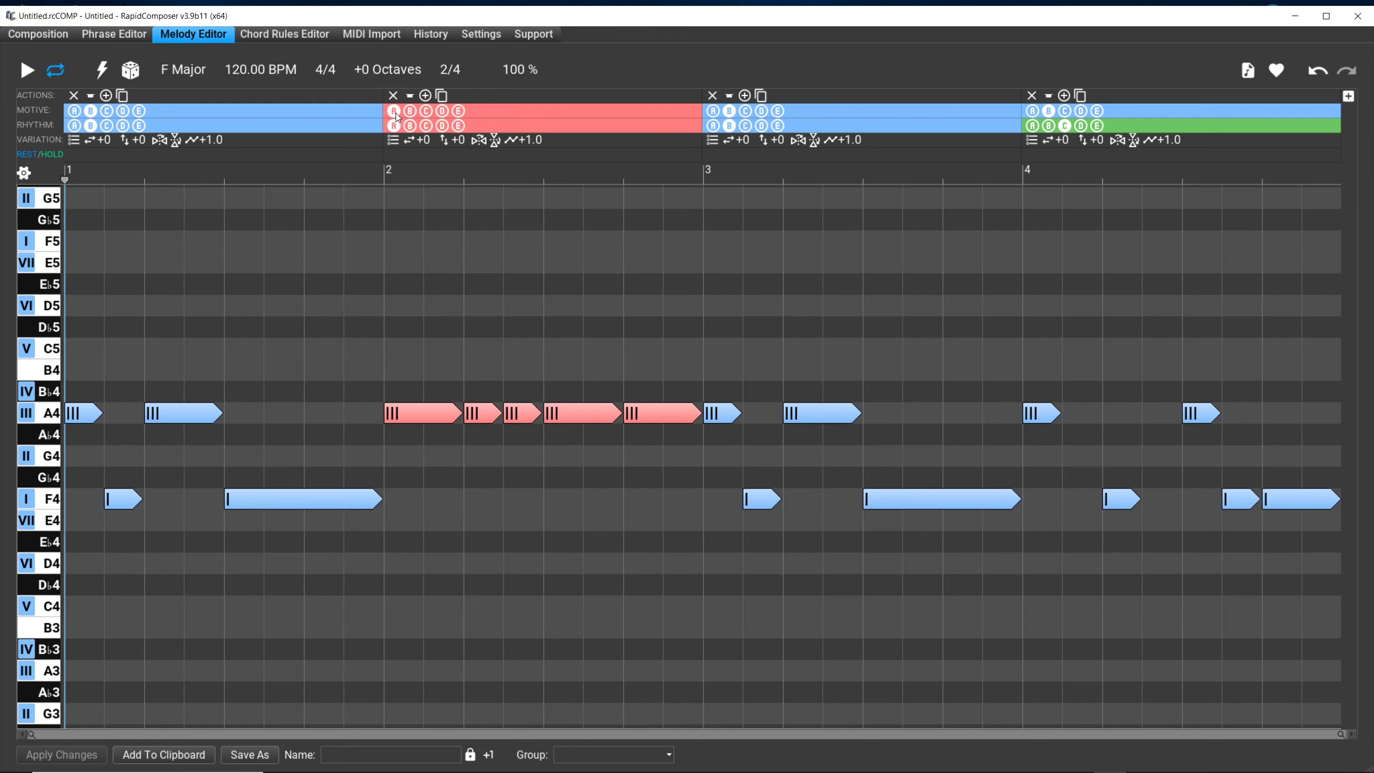
left_click(425, 113)
left_click(442, 112)
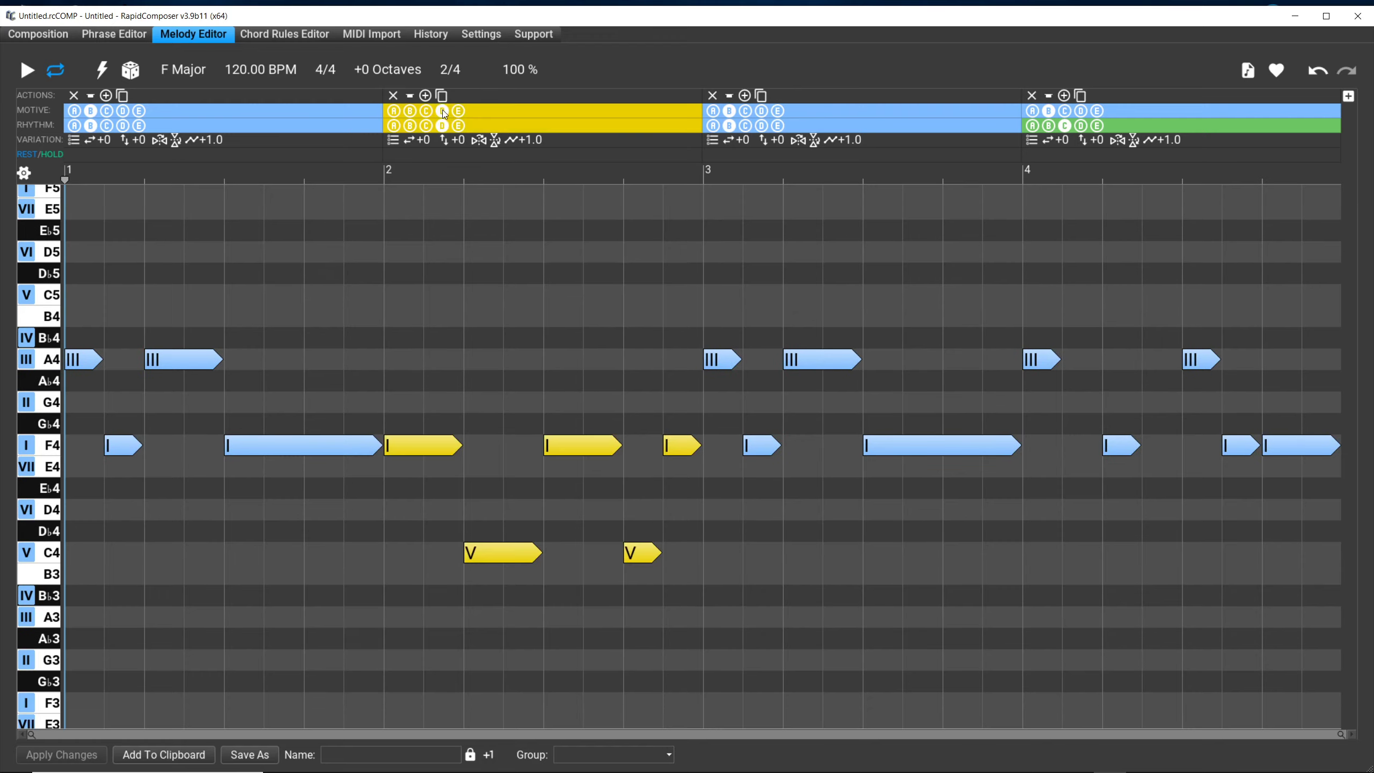
left_click(460, 112)
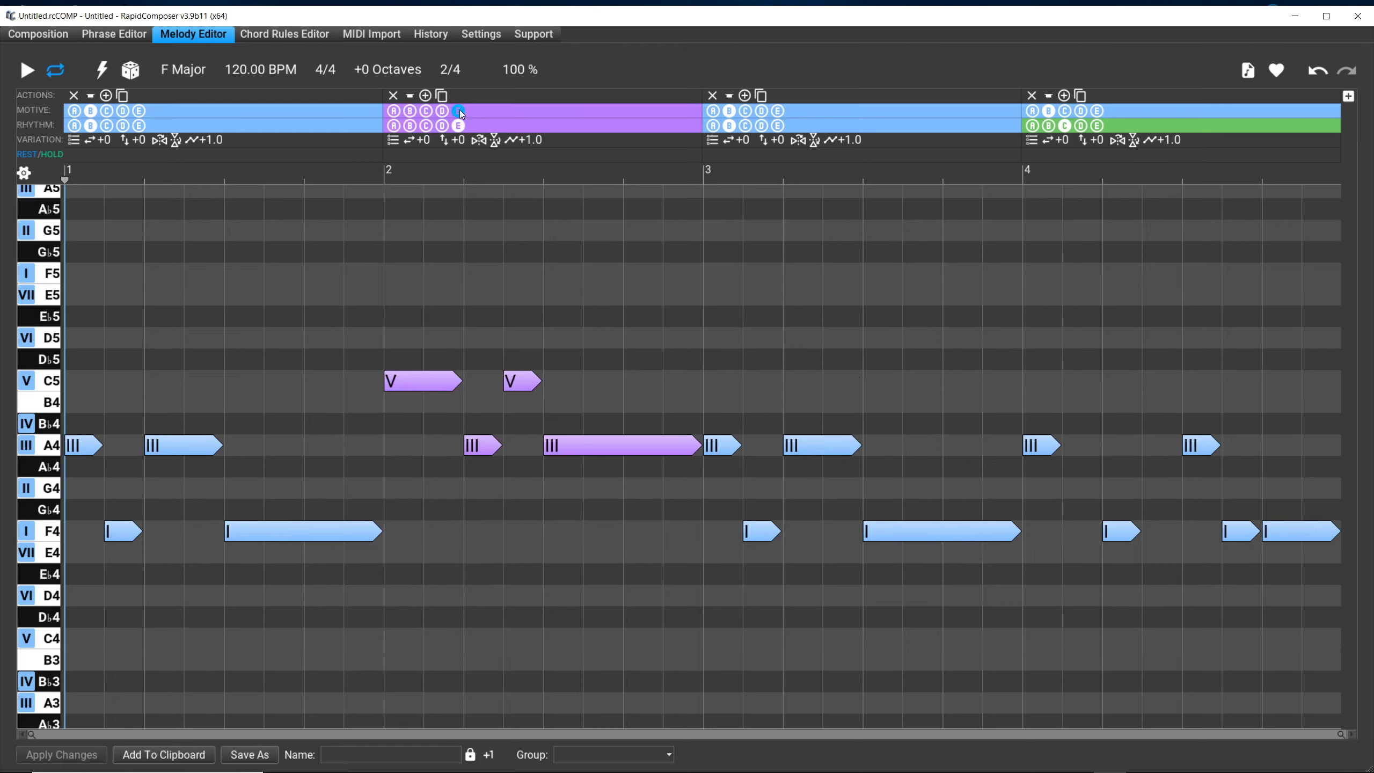
left_click(410, 112)
left_click(426, 112)
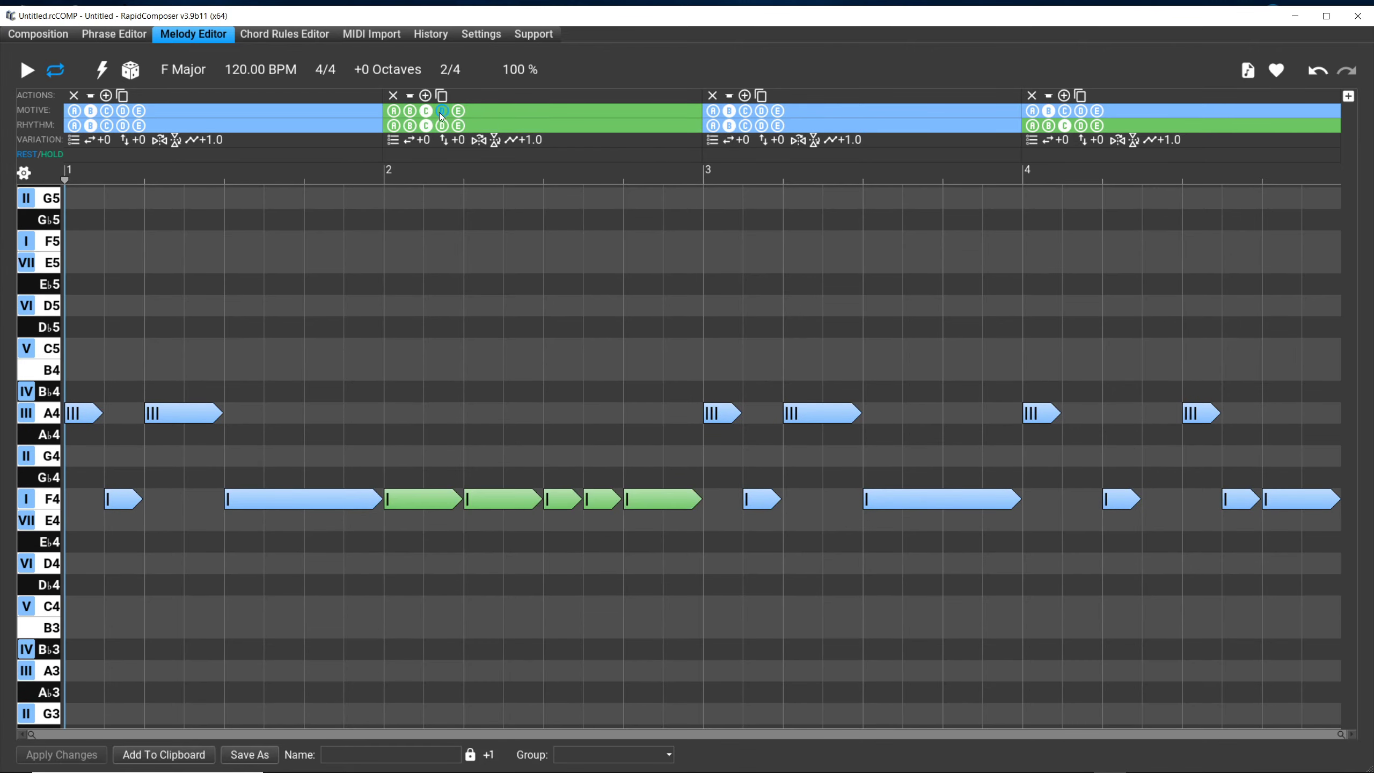
left_click(442, 112)
left_click(459, 111)
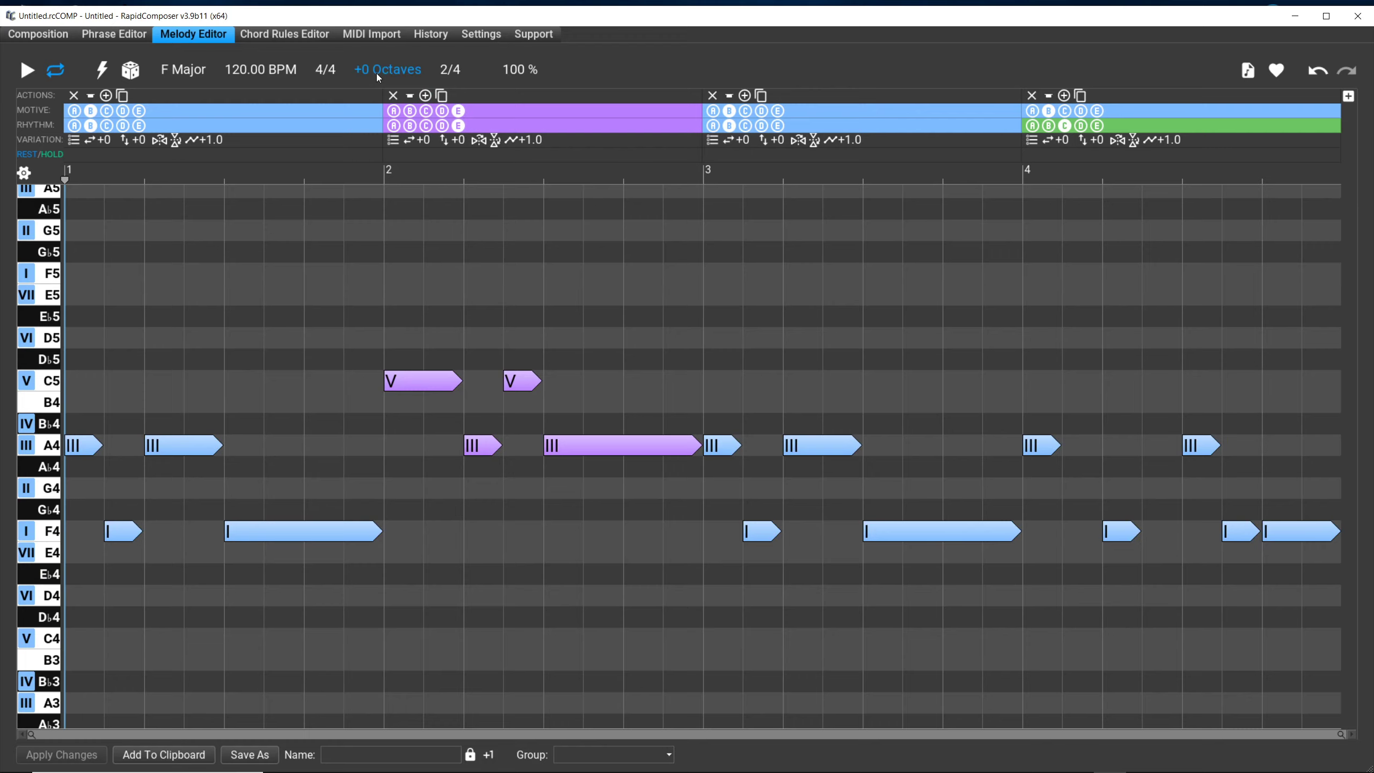
Add a new motive to the second section and duplicate it as another motive
left_click(425, 96)
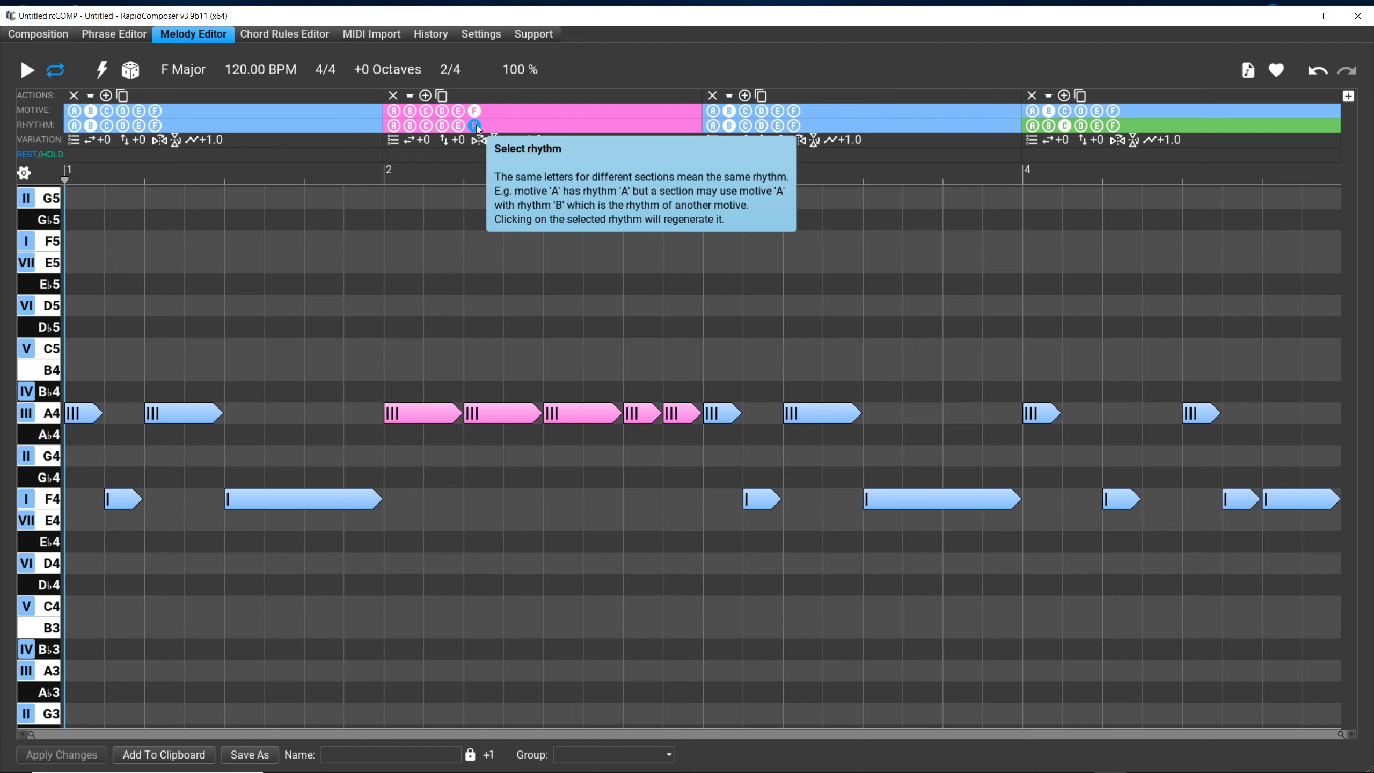
left_click(442, 99)
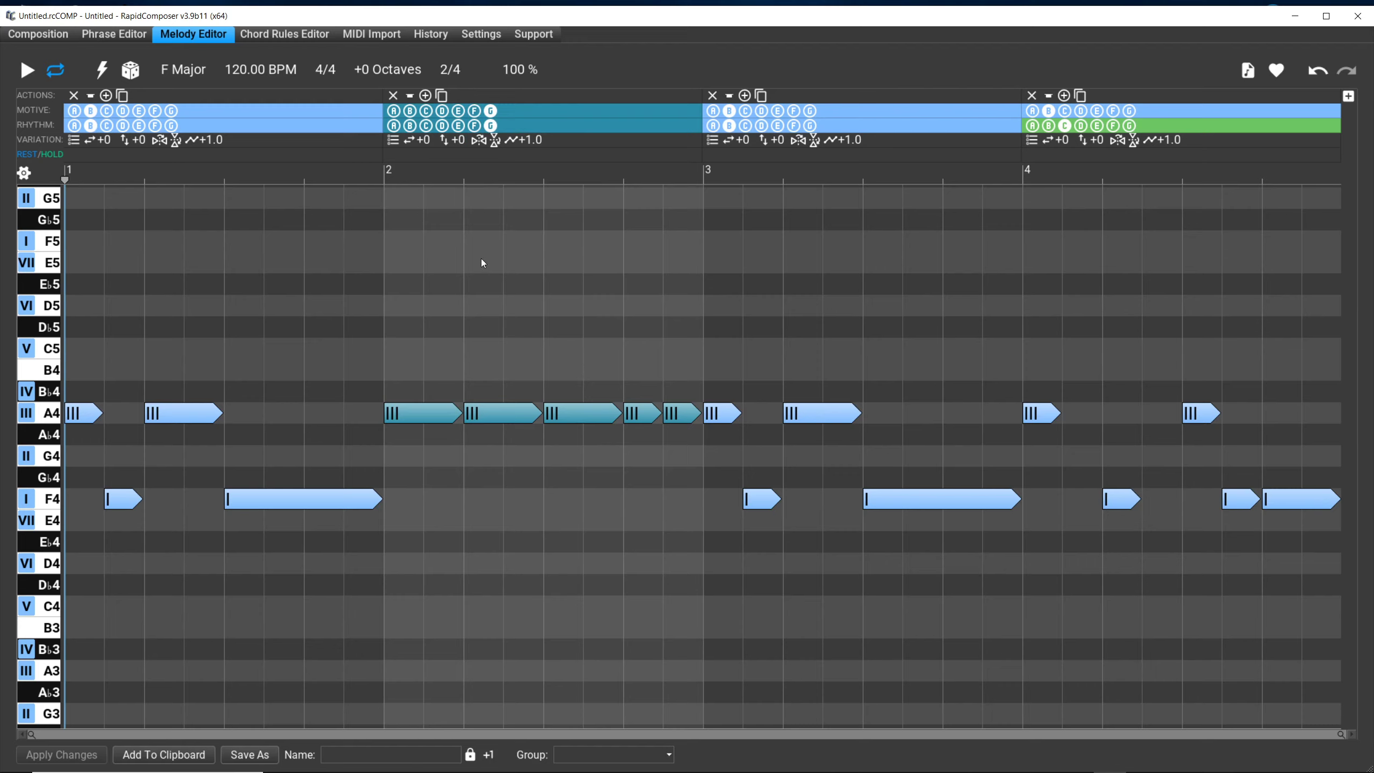
Compare motives F and G in the second section by alternating between them, ending on motive and rhythm G
left_click(476, 113)
left_click(493, 112)
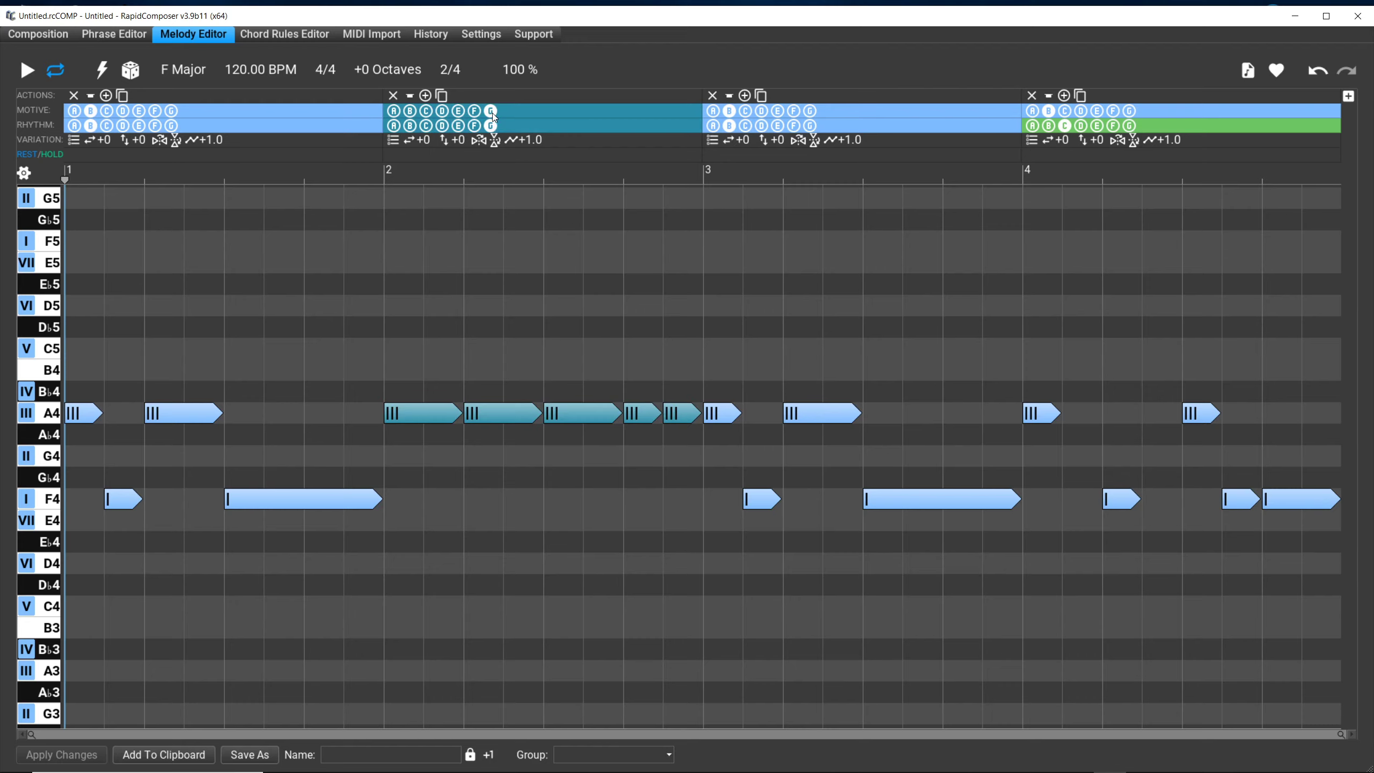
left_click(482, 113)
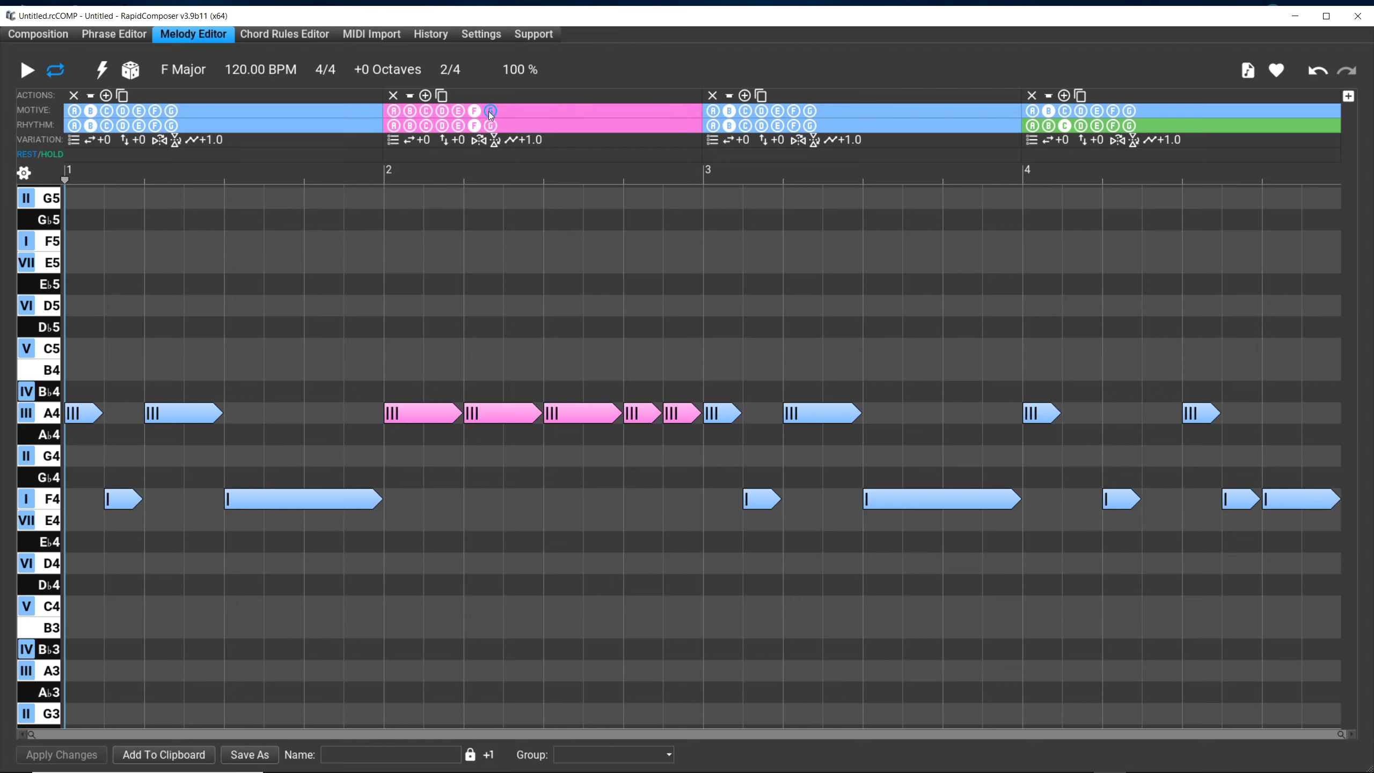
left_click(491, 112)
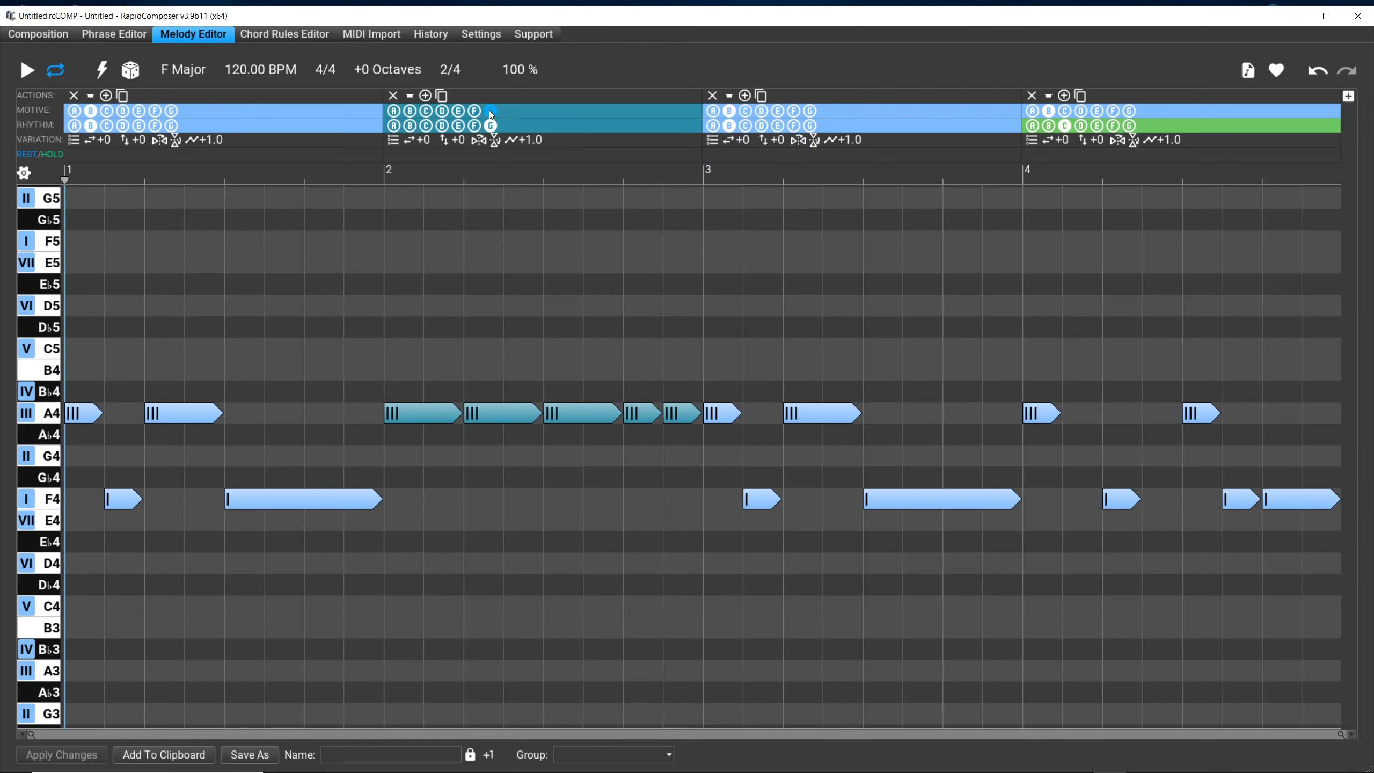
left_click(491, 125)
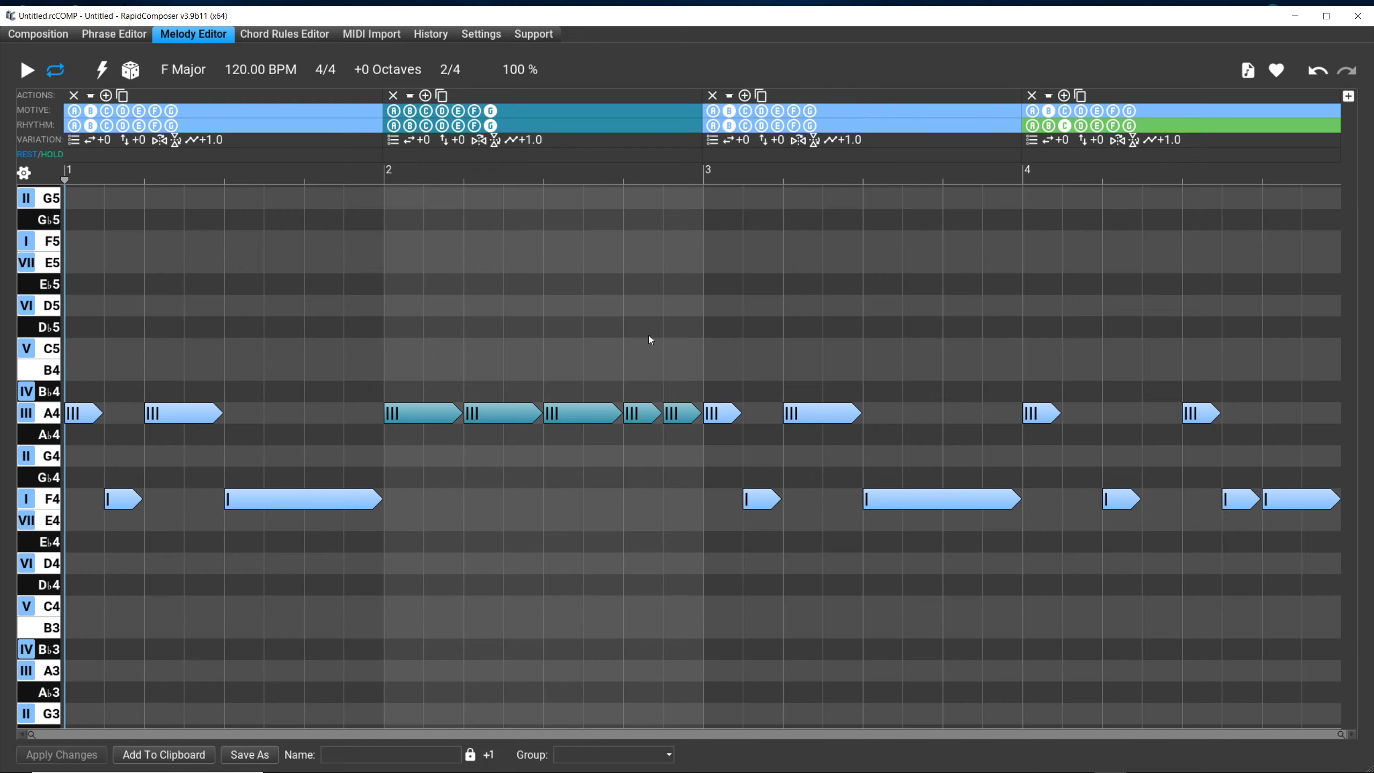
Assign motive D to the second section and duplicate it as a new motive
left_click(442, 112)
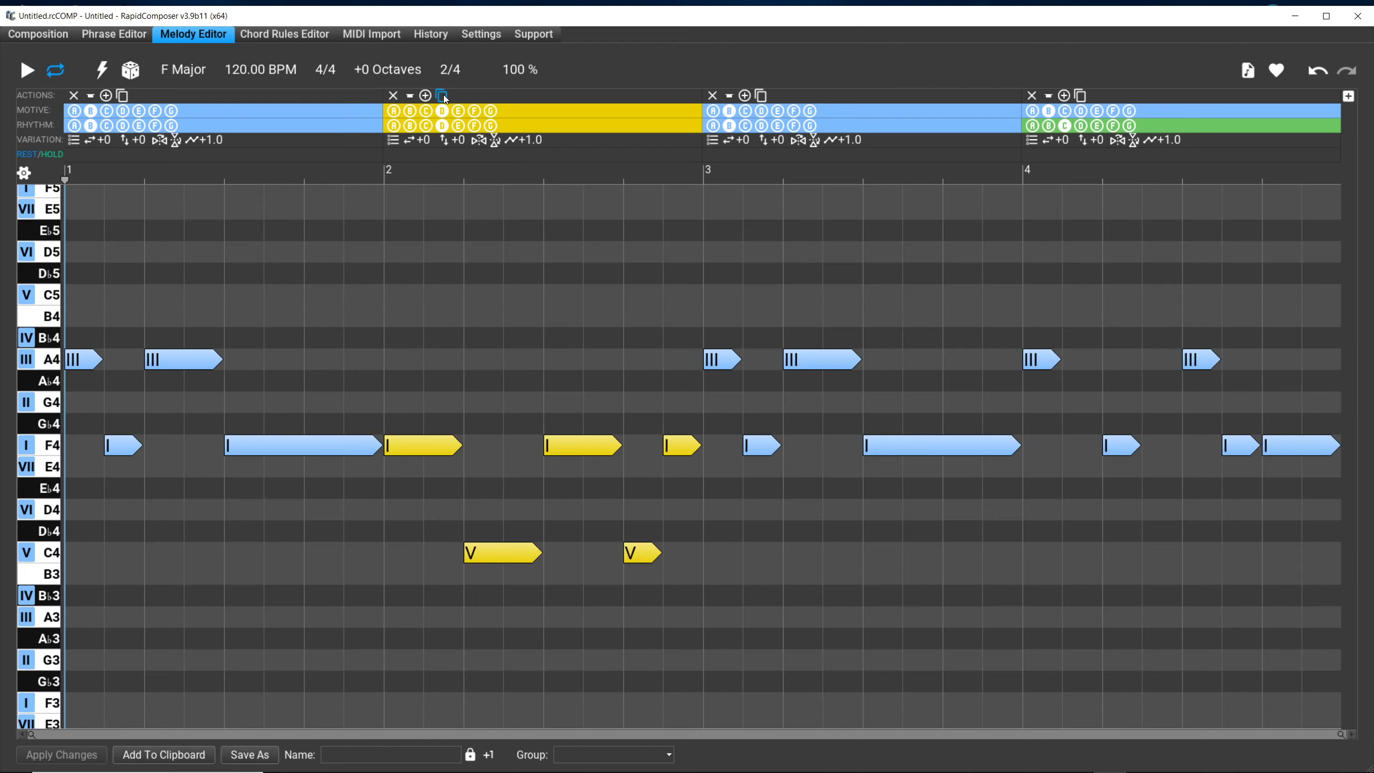
left_click(442, 95)
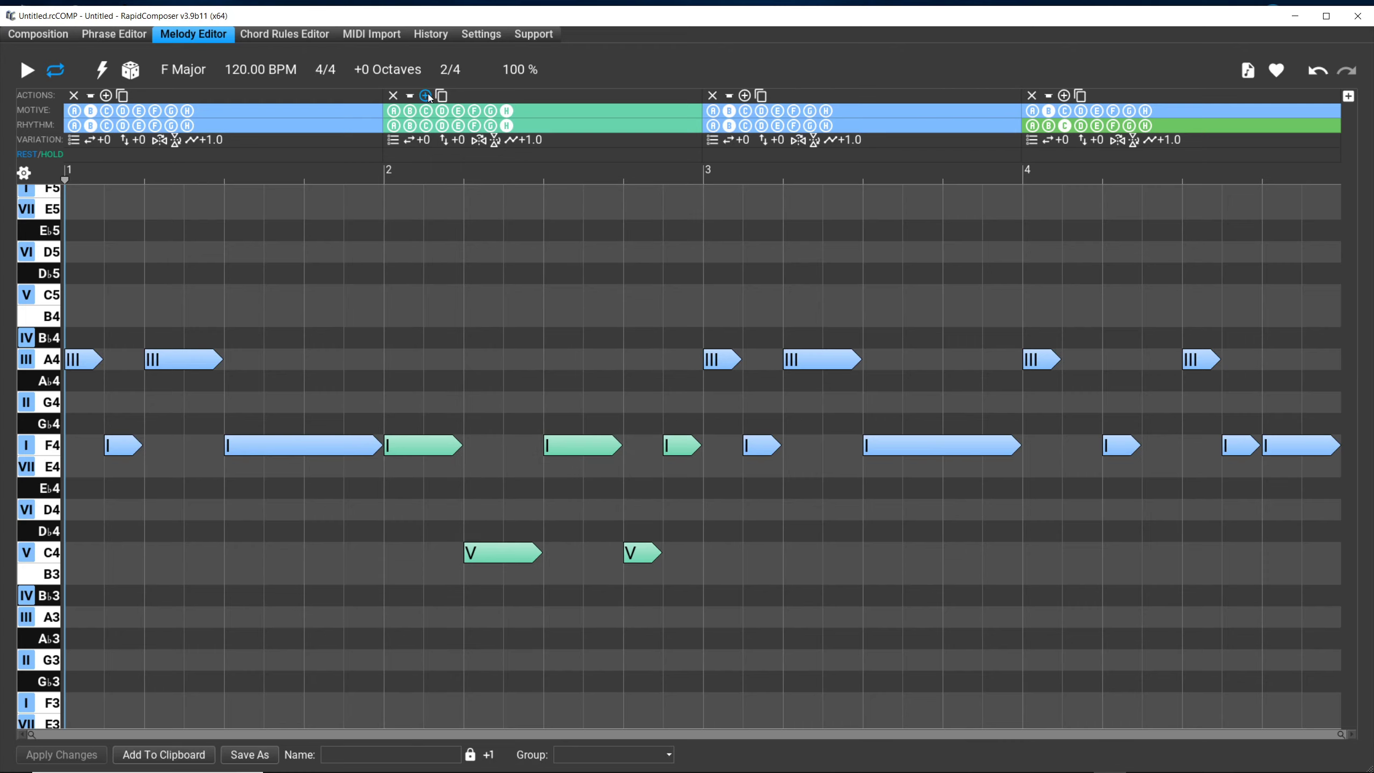
left_click(426, 95)
left_click(593, 75)
left_click(562, 73)
left_click(602, 61)
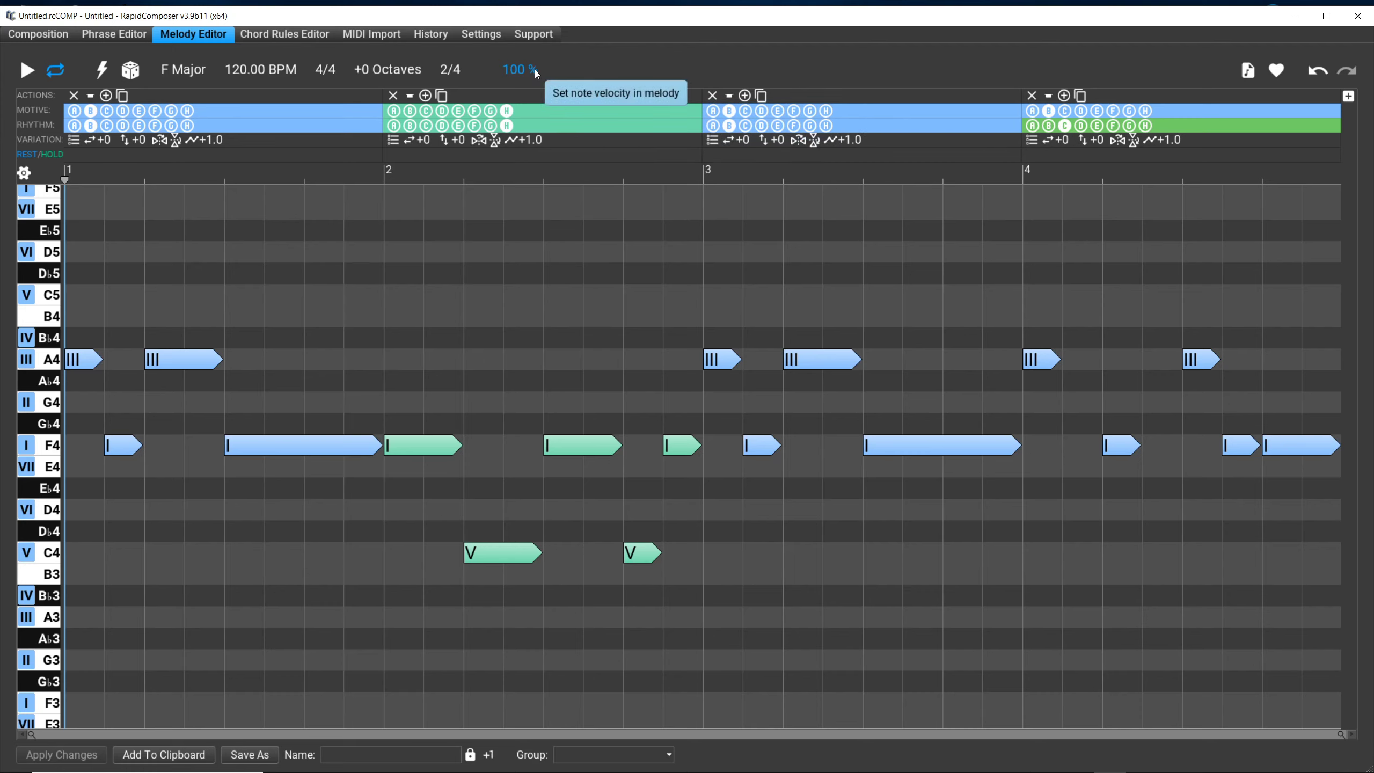
left_click(449, 73)
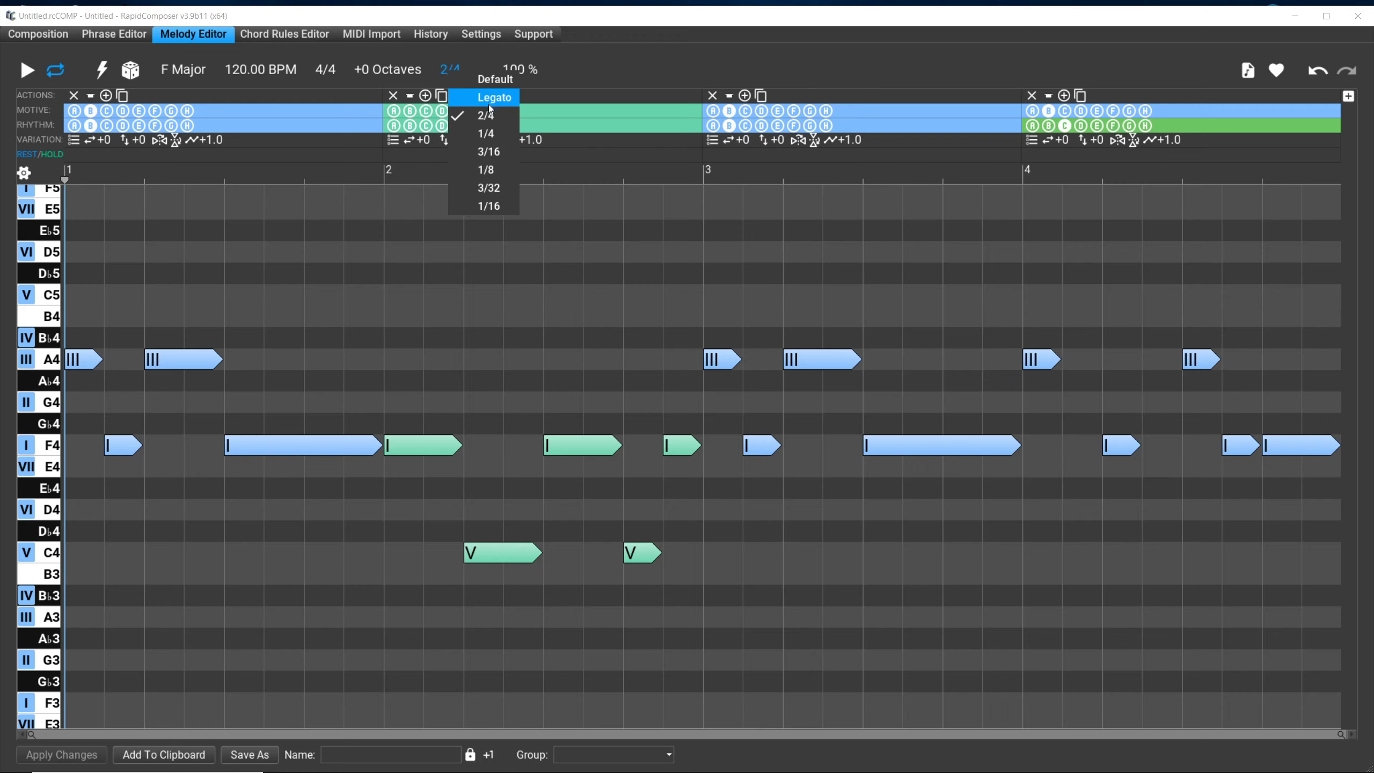
left_click(486, 64)
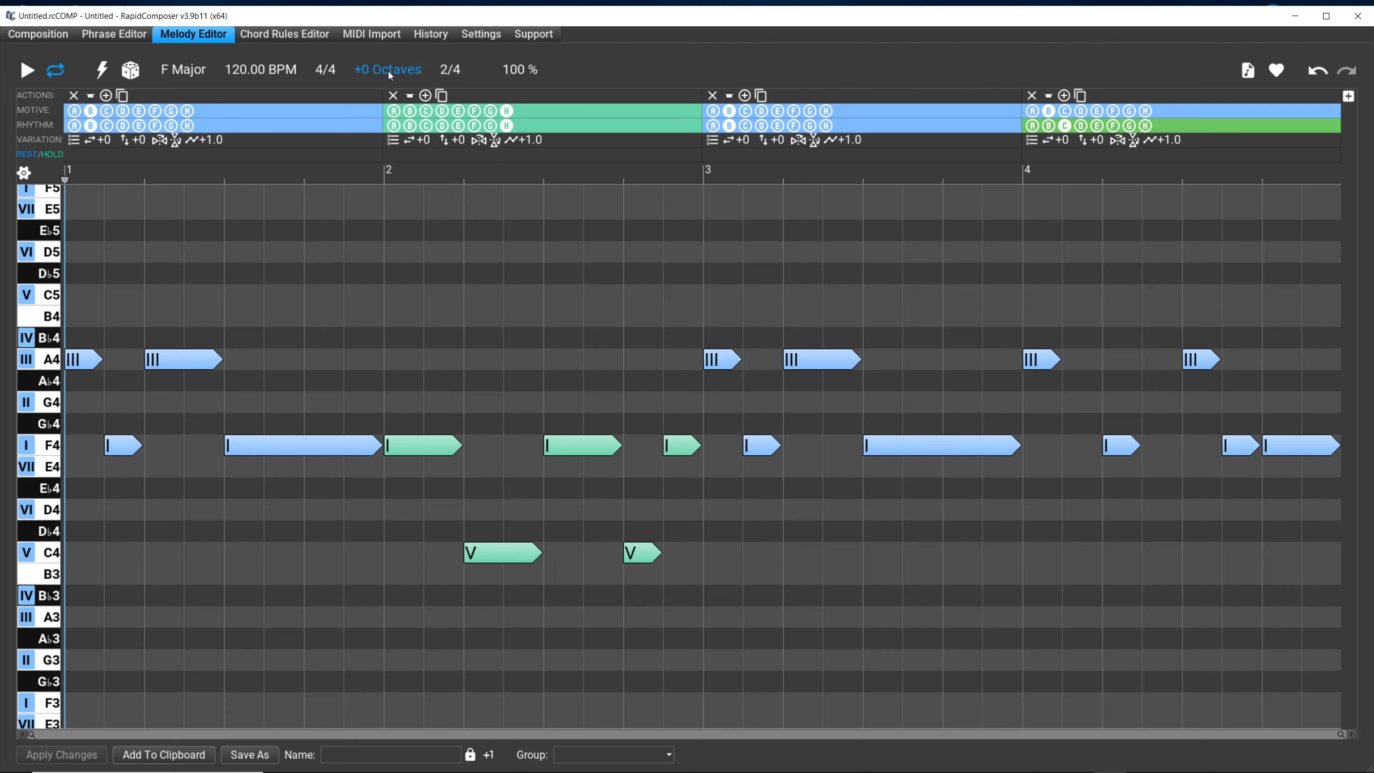
Try melody octave shifts of +1 and +0, ending with a shift of +2 octaves
left_click_drag(391, 75, 388, 67)
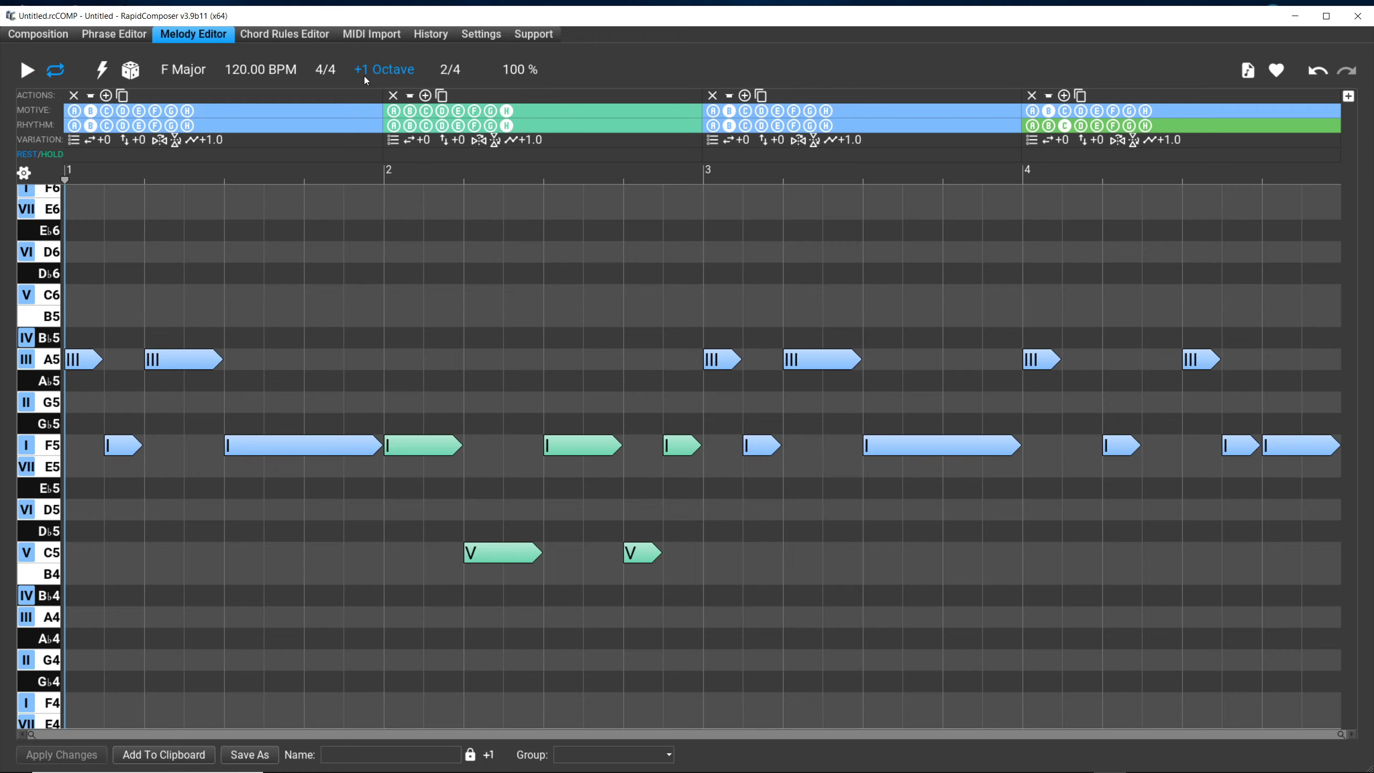
left_click_drag(361, 81, 360, 85)
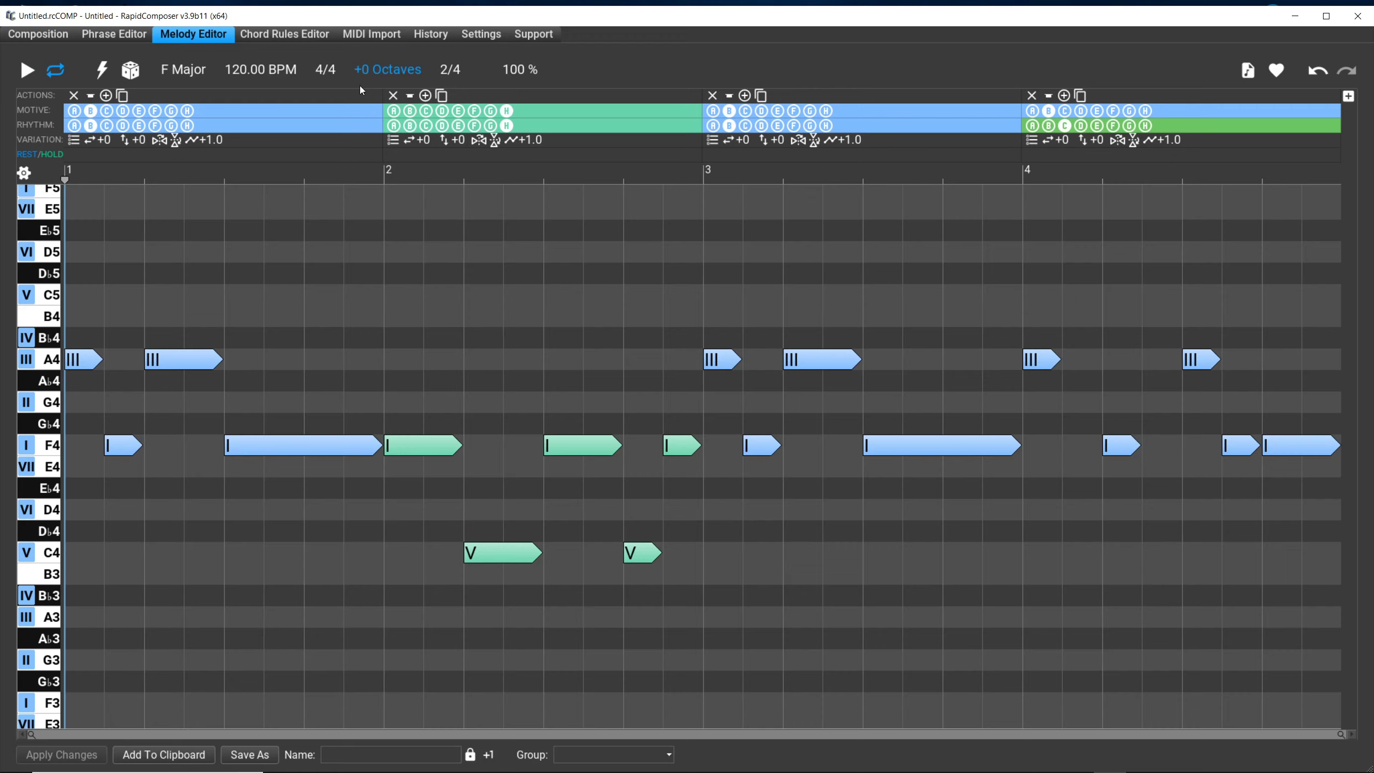
left_click_drag(383, 72, 381, 52)
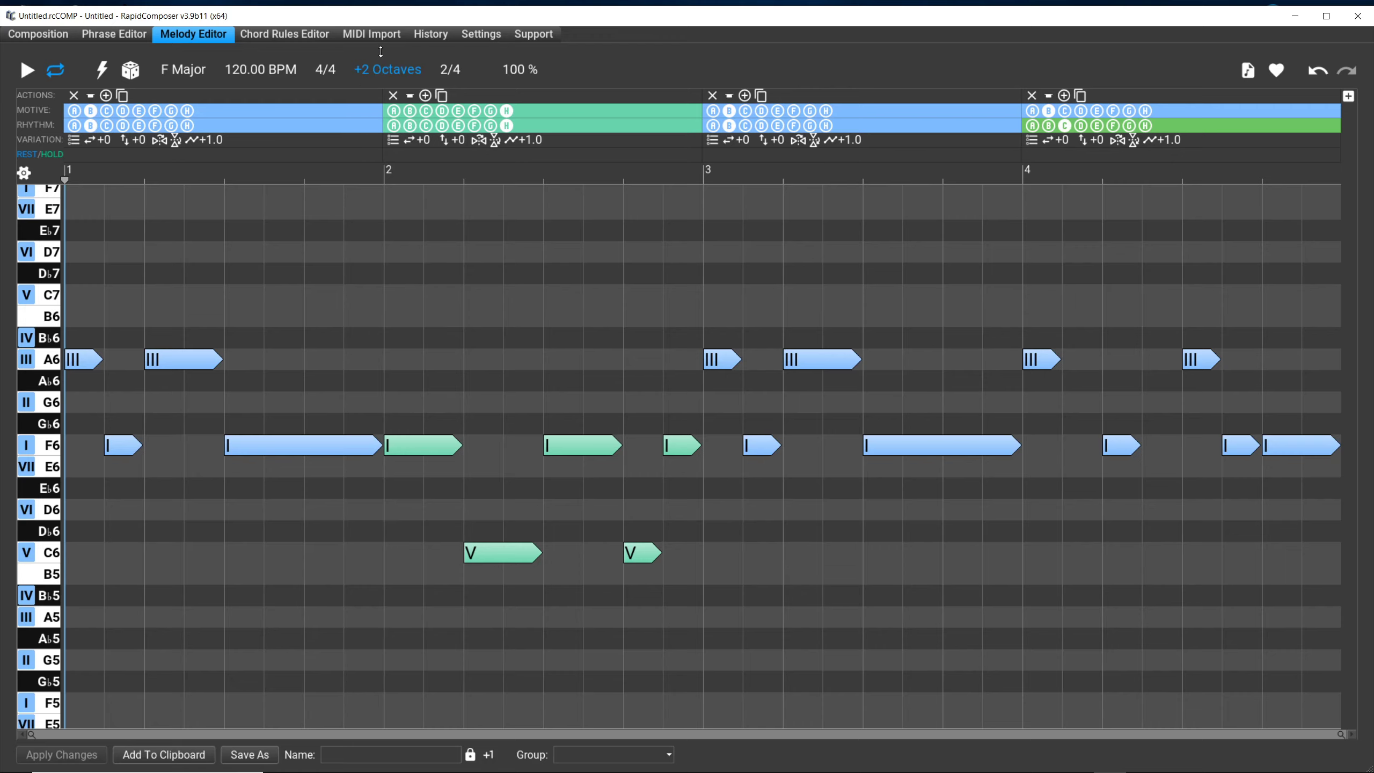
Generate a new melody and set its octave shift to +0
left_click(103, 71)
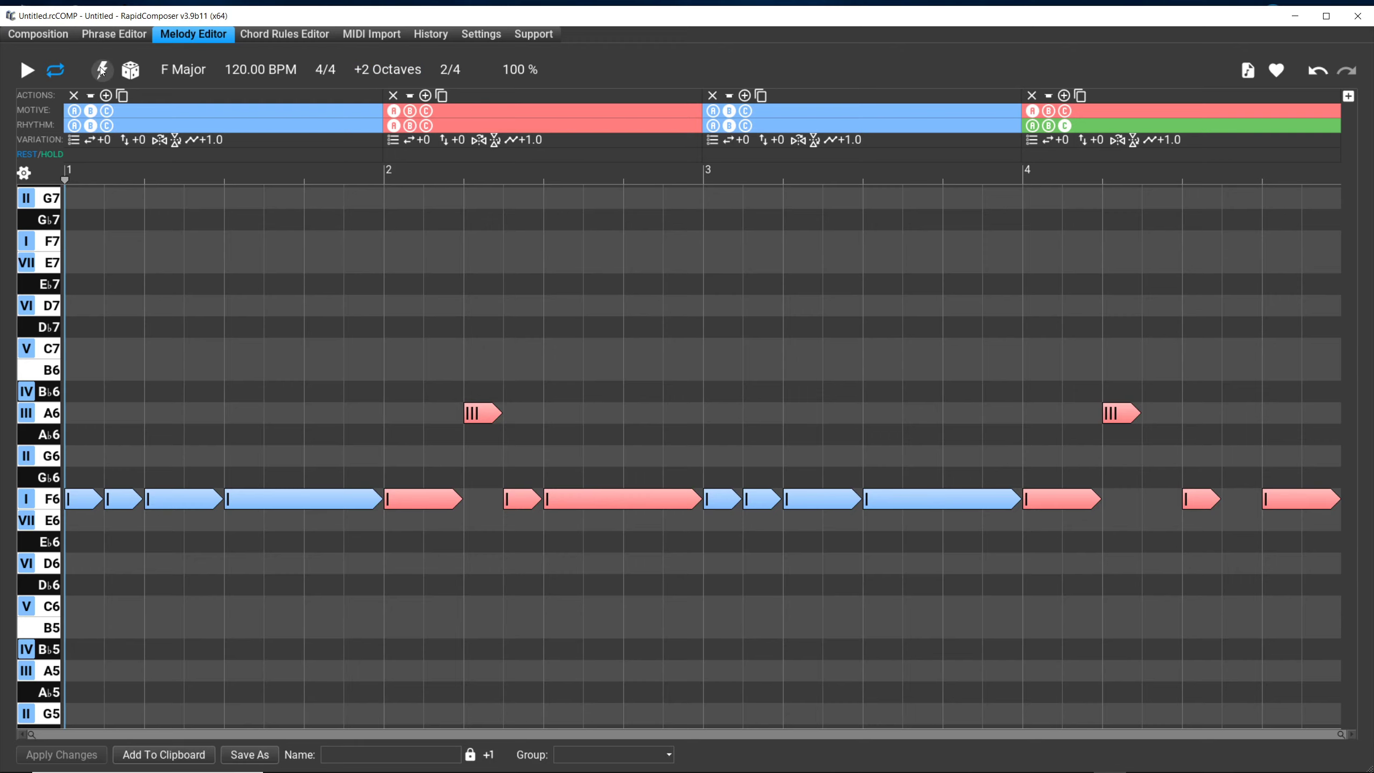
mouse_move(101, 70)
mouse_move(363, 75)
left_mouse_down()
mouse_move(362, 109)
mouse_move(368, 72)
left_mouse_up()
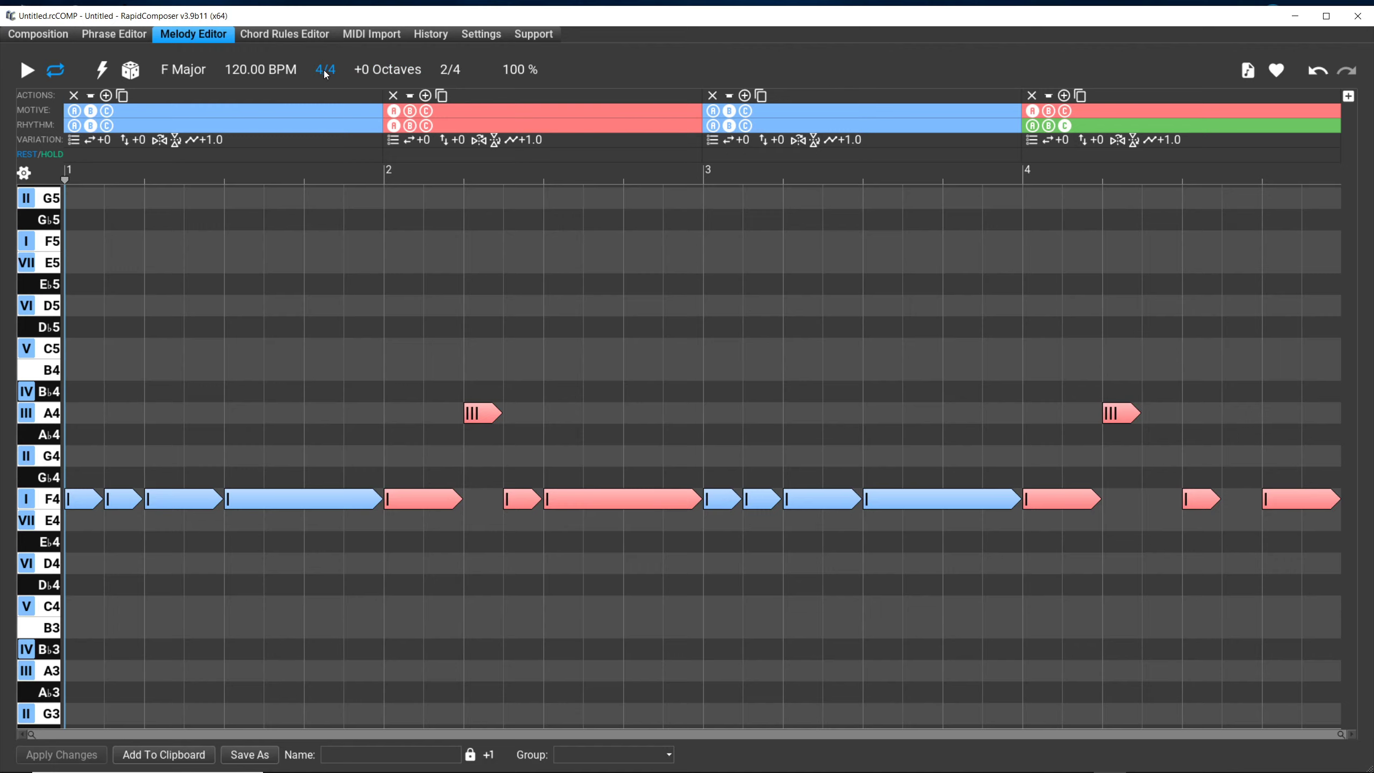
left_click_drag(327, 70, 327, 71)
left_click(185, 69)
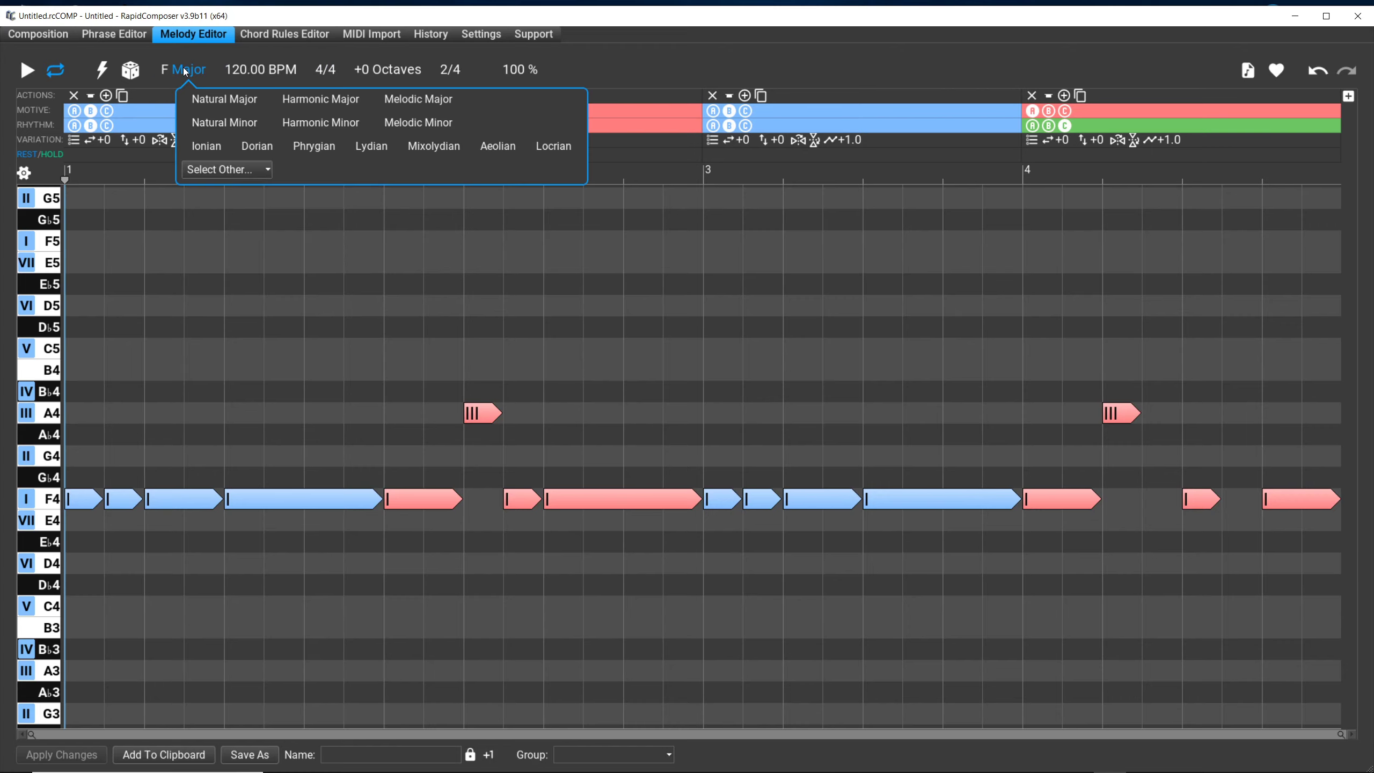
left_click(244, 170)
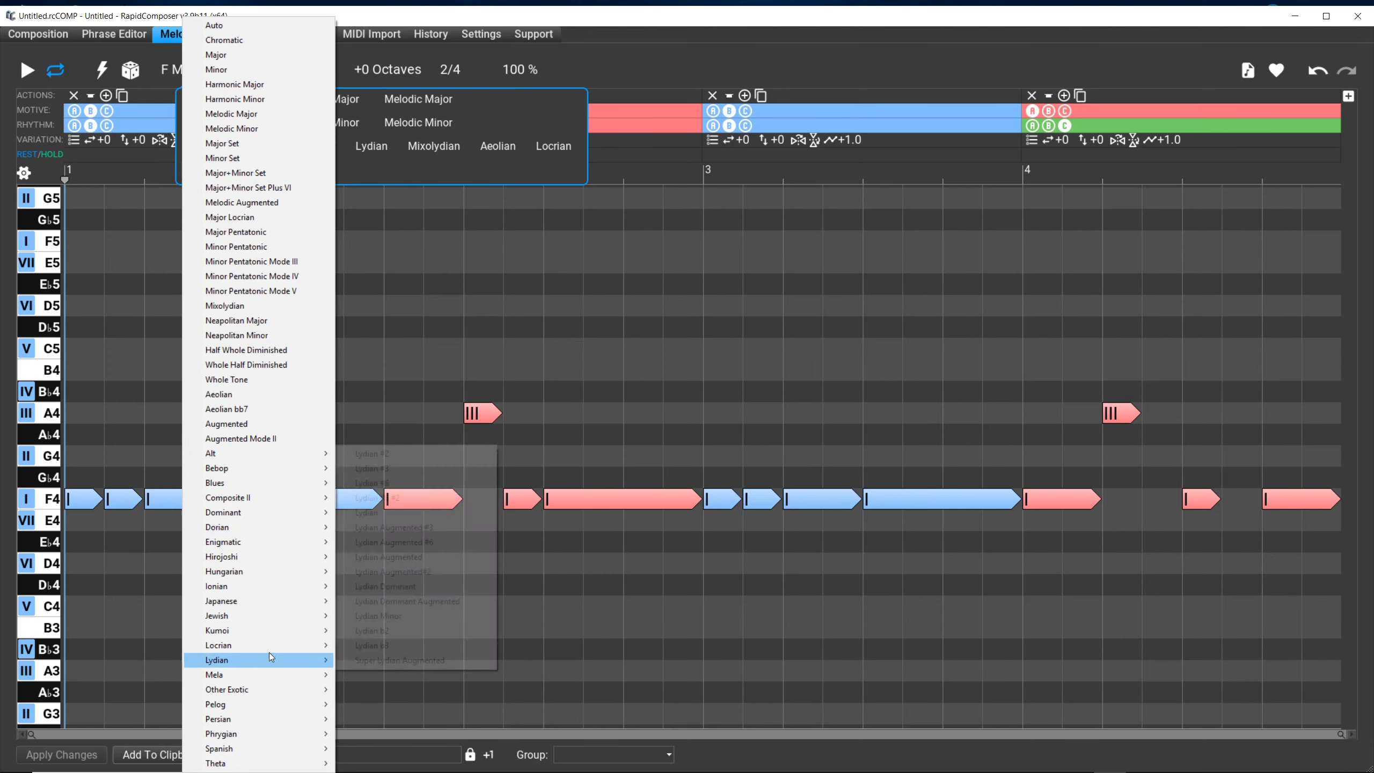
left_click(344, 23)
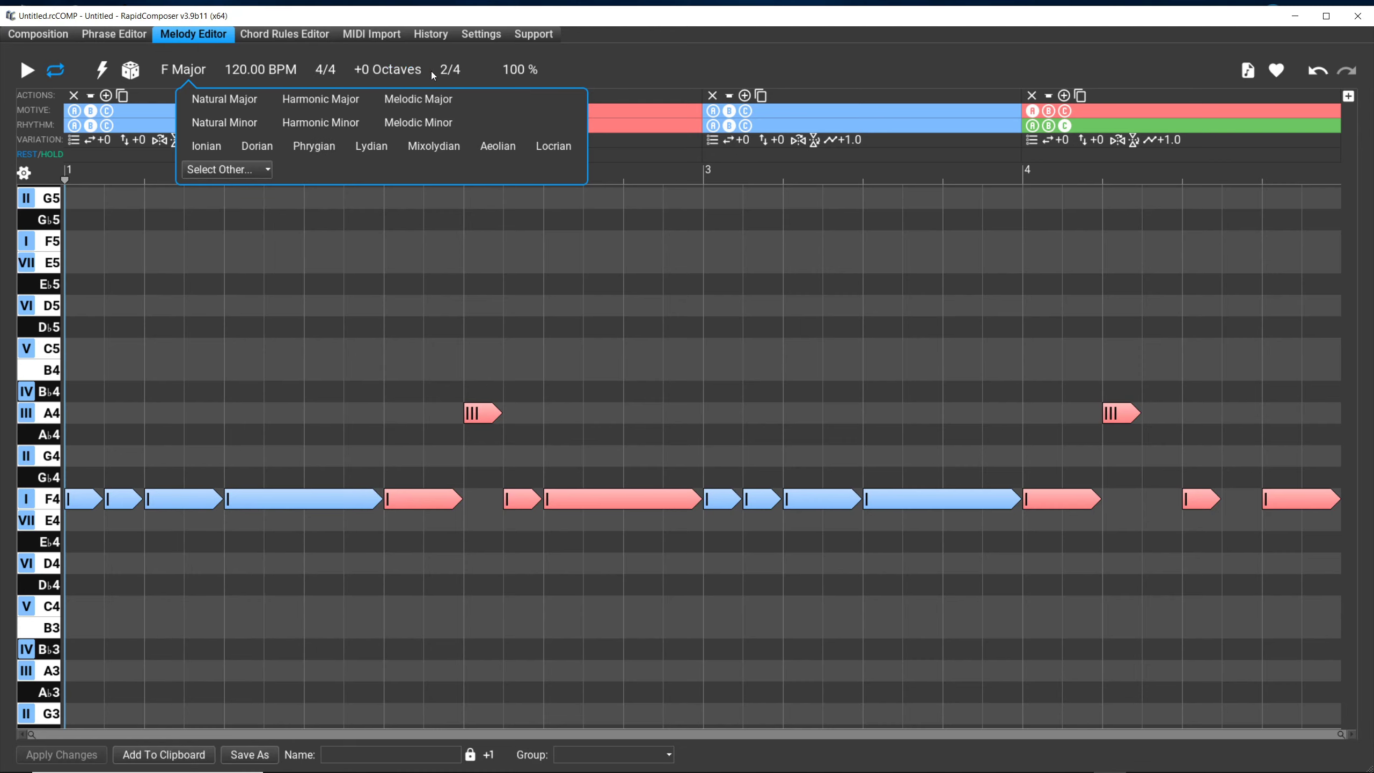
left_click(582, 37)
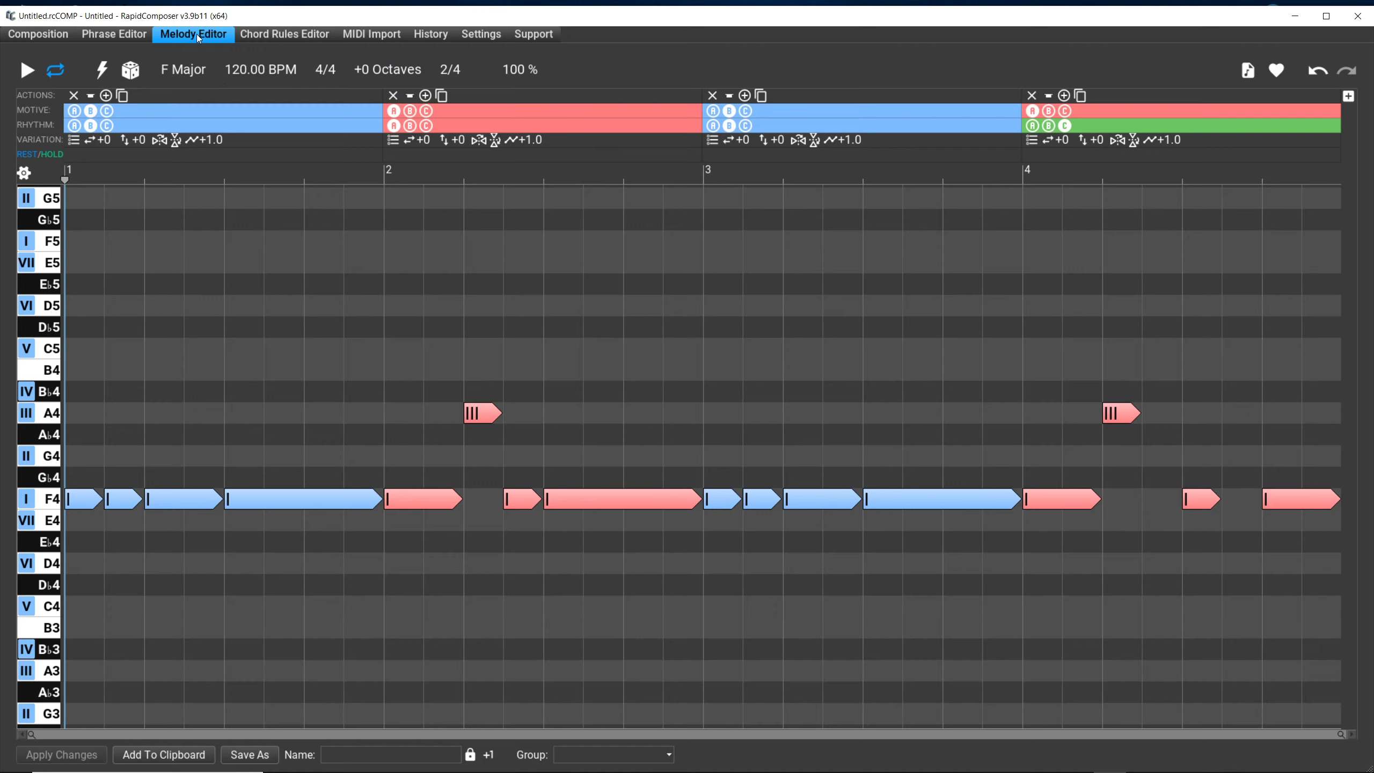
Change the melody's scale to Hungarian Gypsy, chosen from the Hungarian group of other scales
left_click(188, 72)
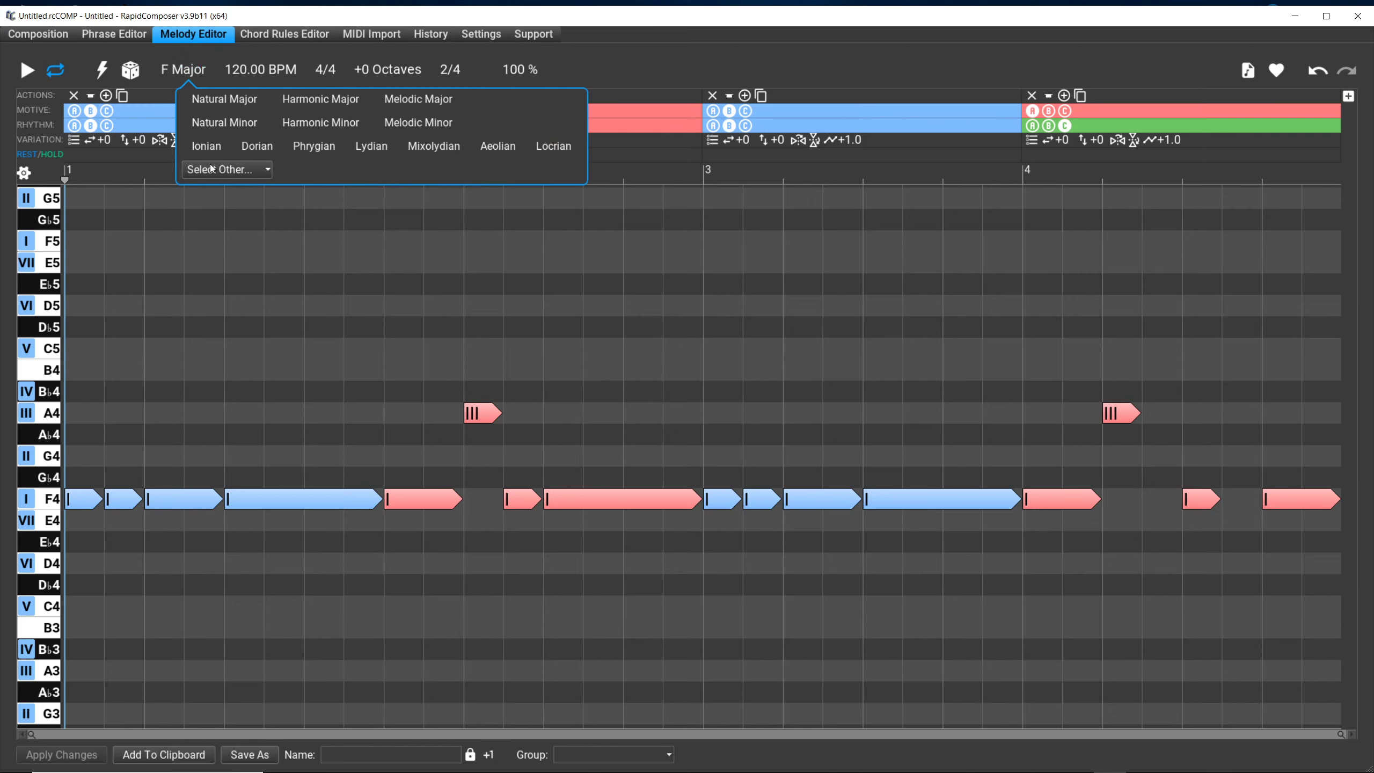
left_click(250, 172)
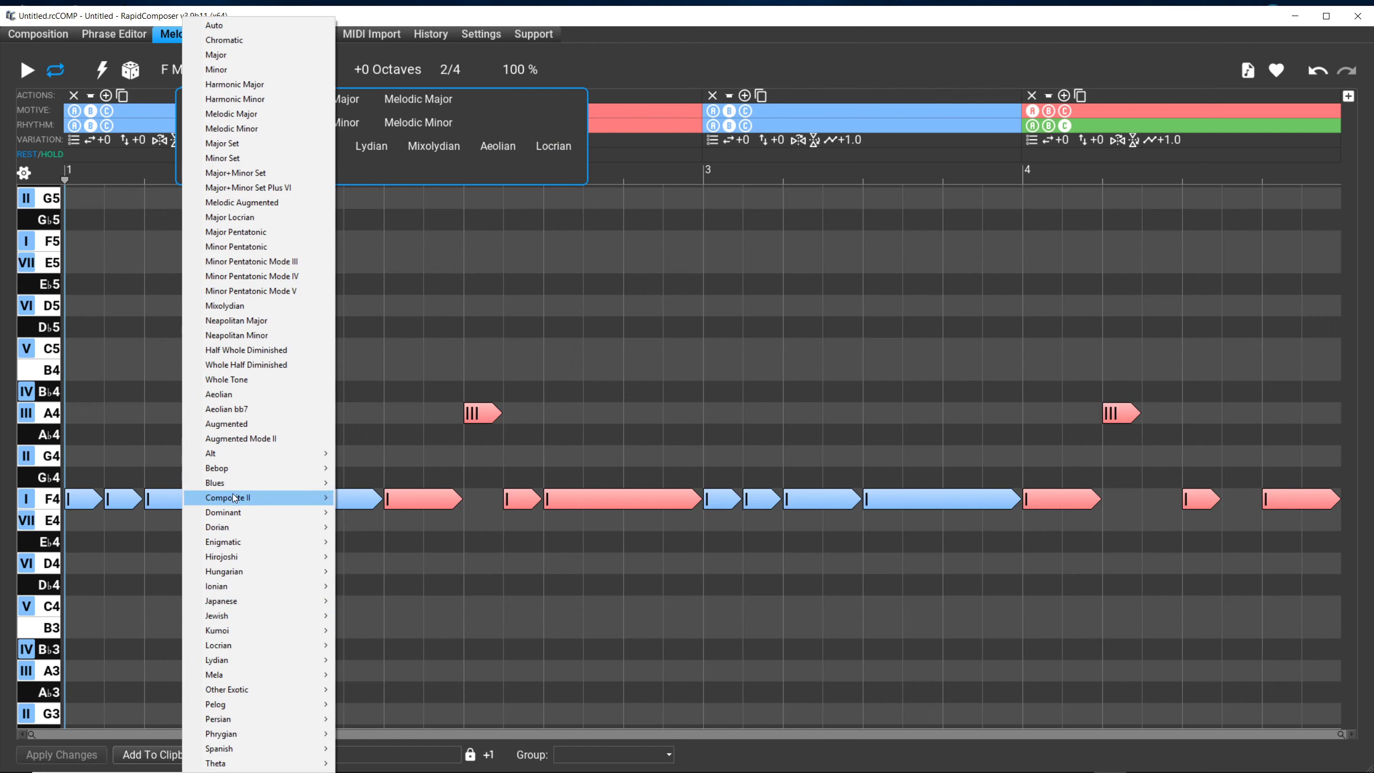
mouse_move(233, 499)
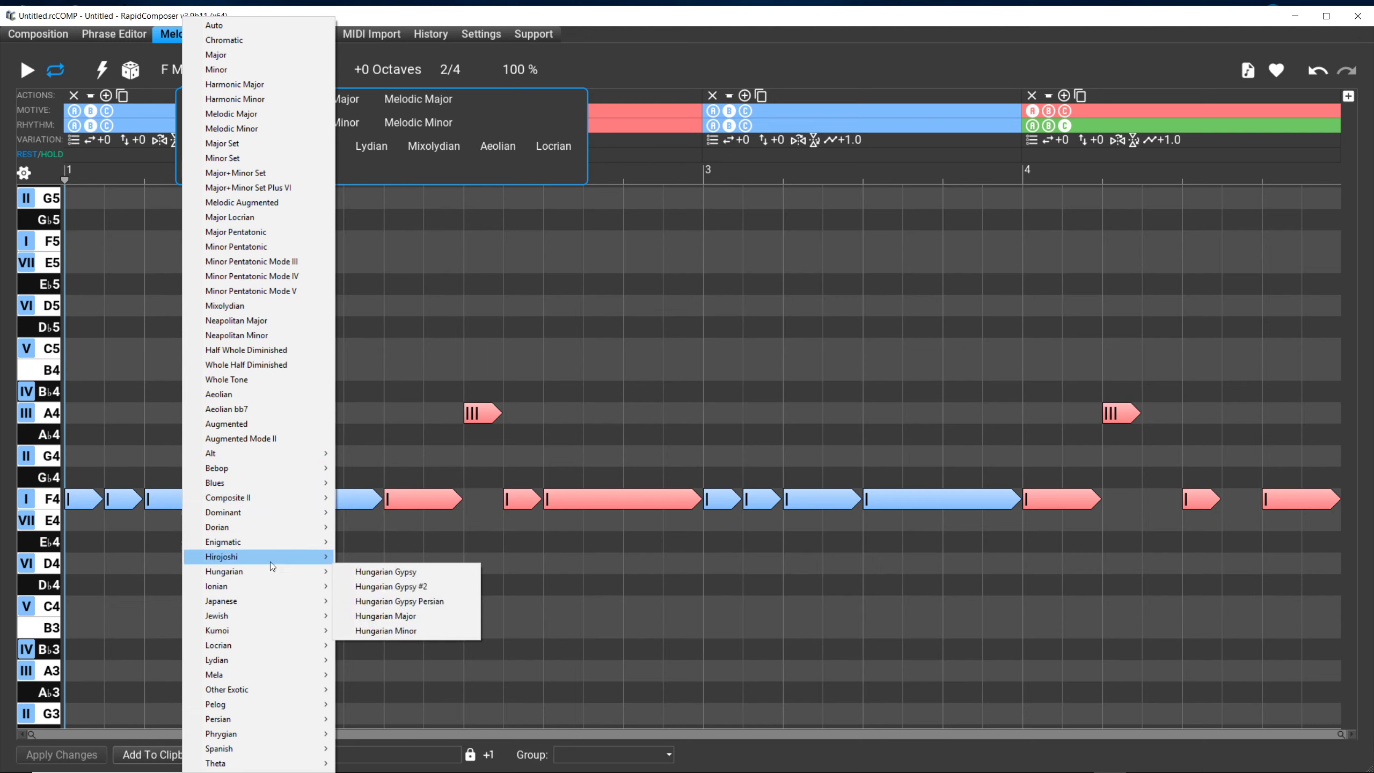
mouse_move(272, 563)
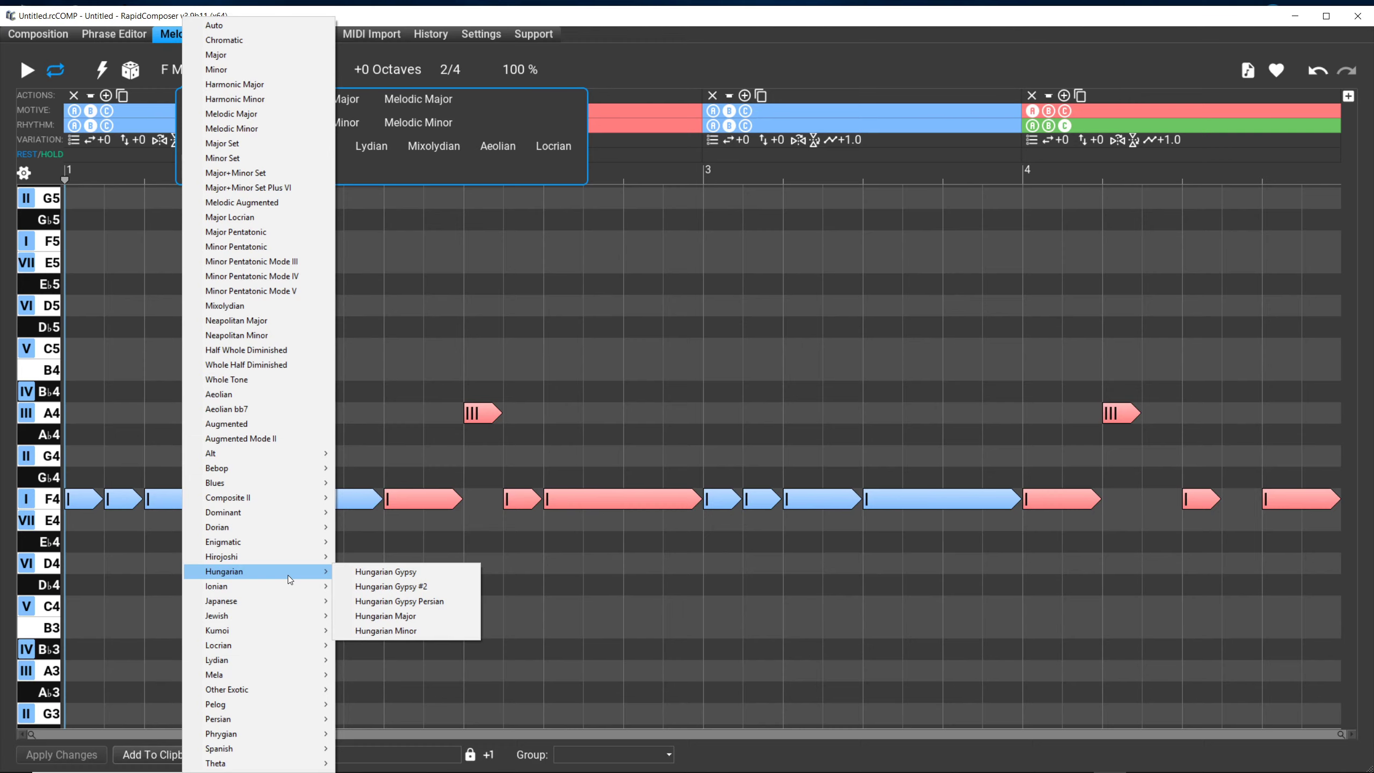
left_click(370, 574)
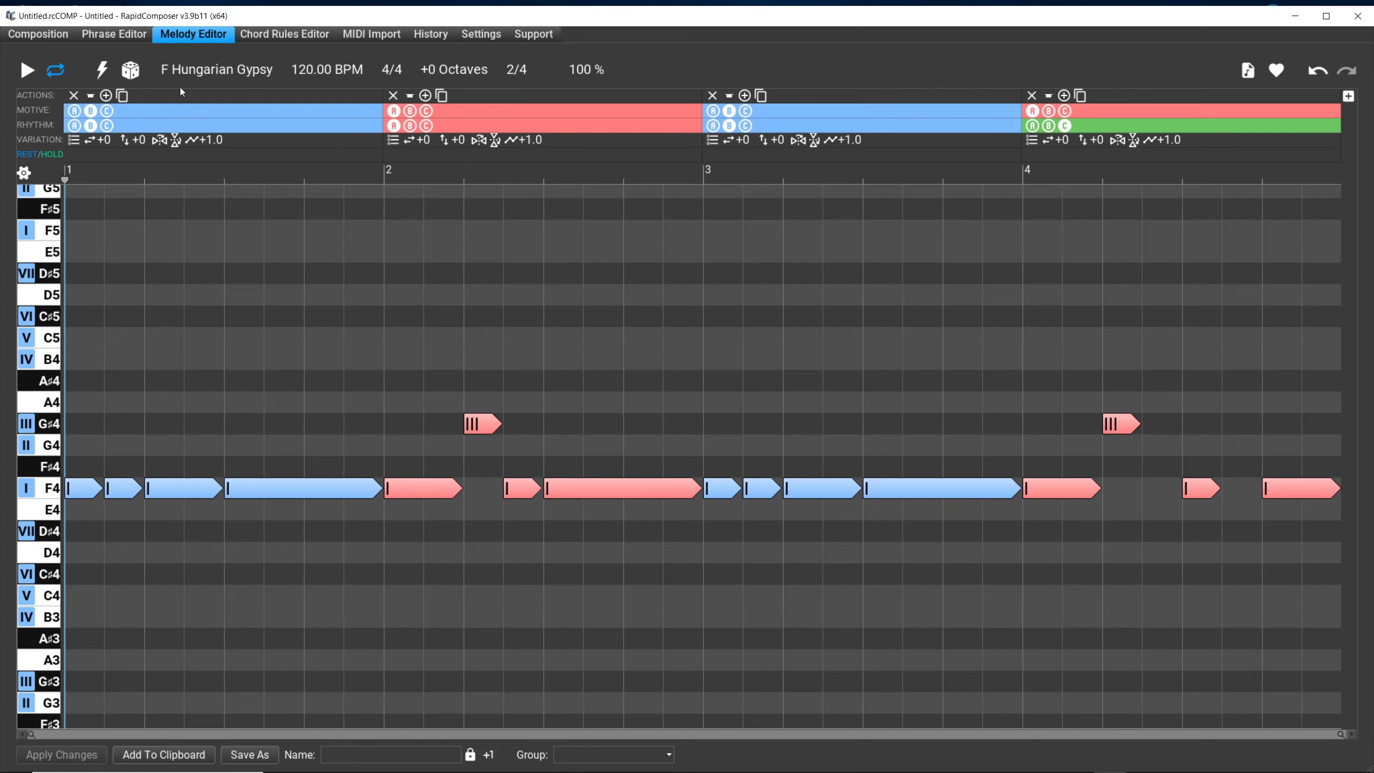
Generate a new melody in the F Hungarian Gypsy scale, and regenerate it once more
left_click(101, 73)
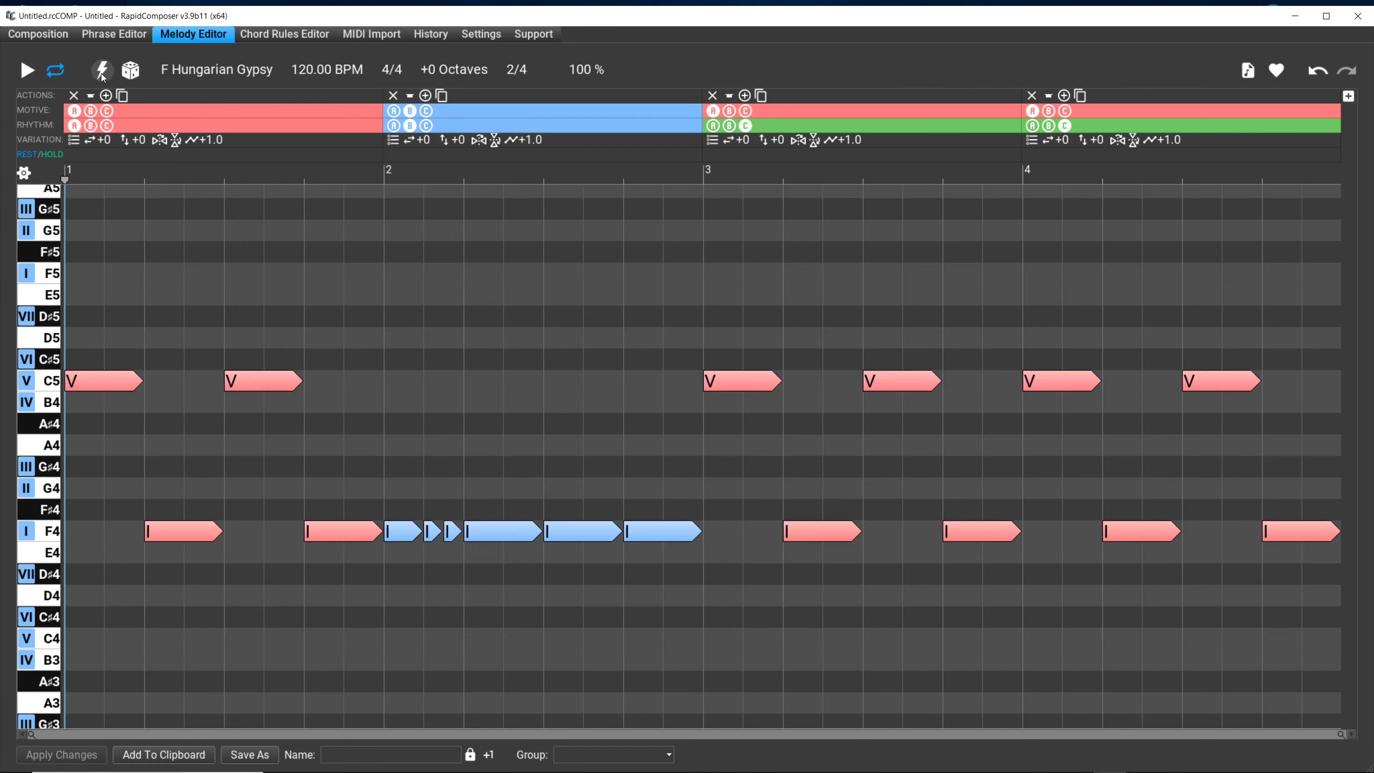
left_click(102, 74)
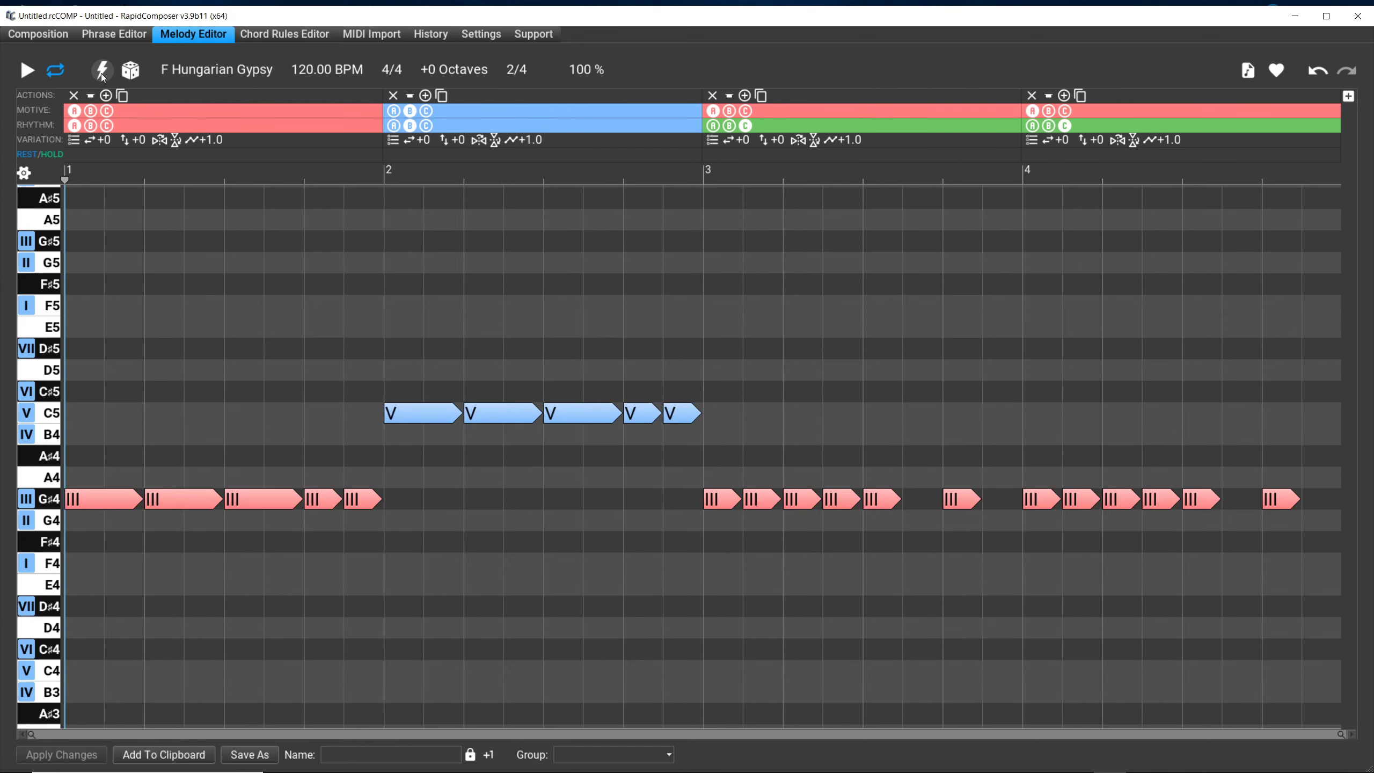
Generate three more melodies in succession in the F Hungarian Gypsy scale
left_click(101, 73)
left_click(101, 73)
left_click(101, 73)
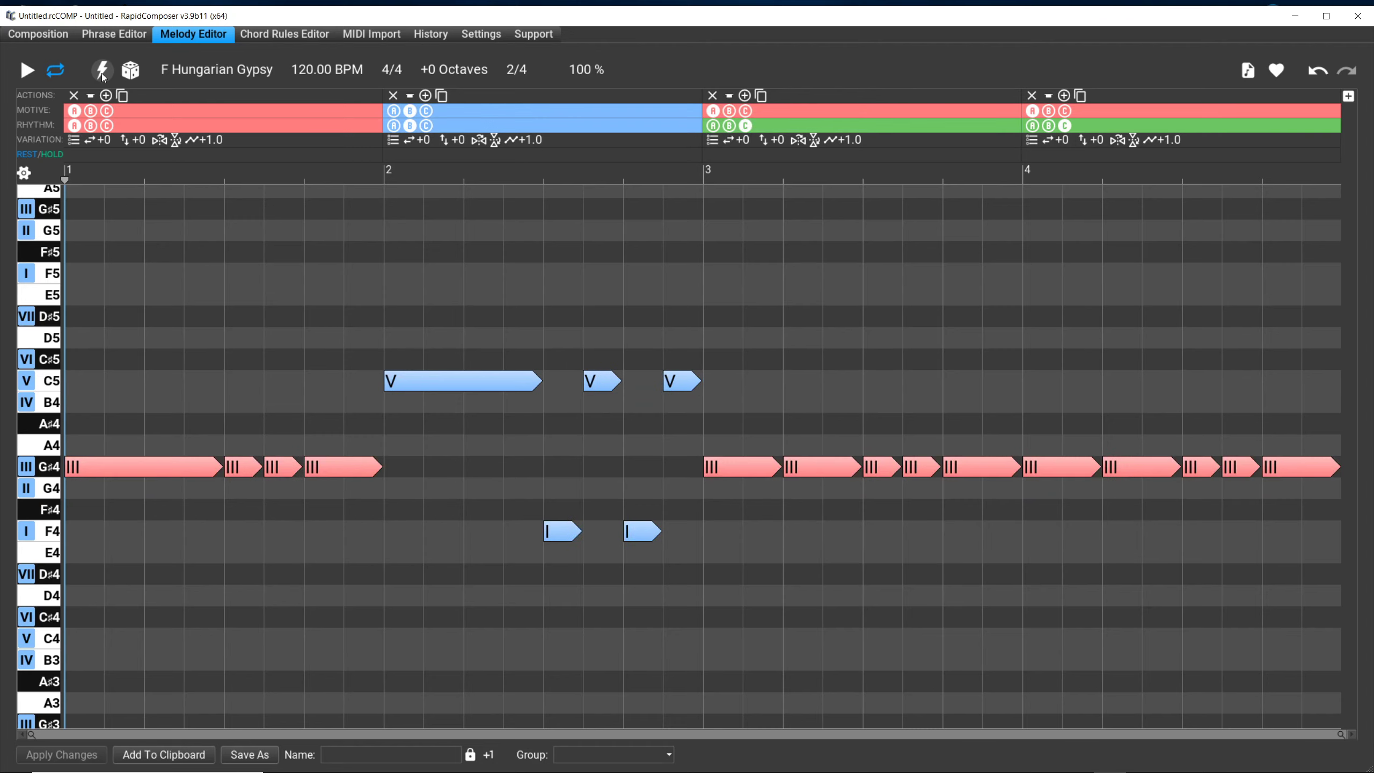
Load the melody preset "4bar,modern,56-93den"
left_click(1276, 71)
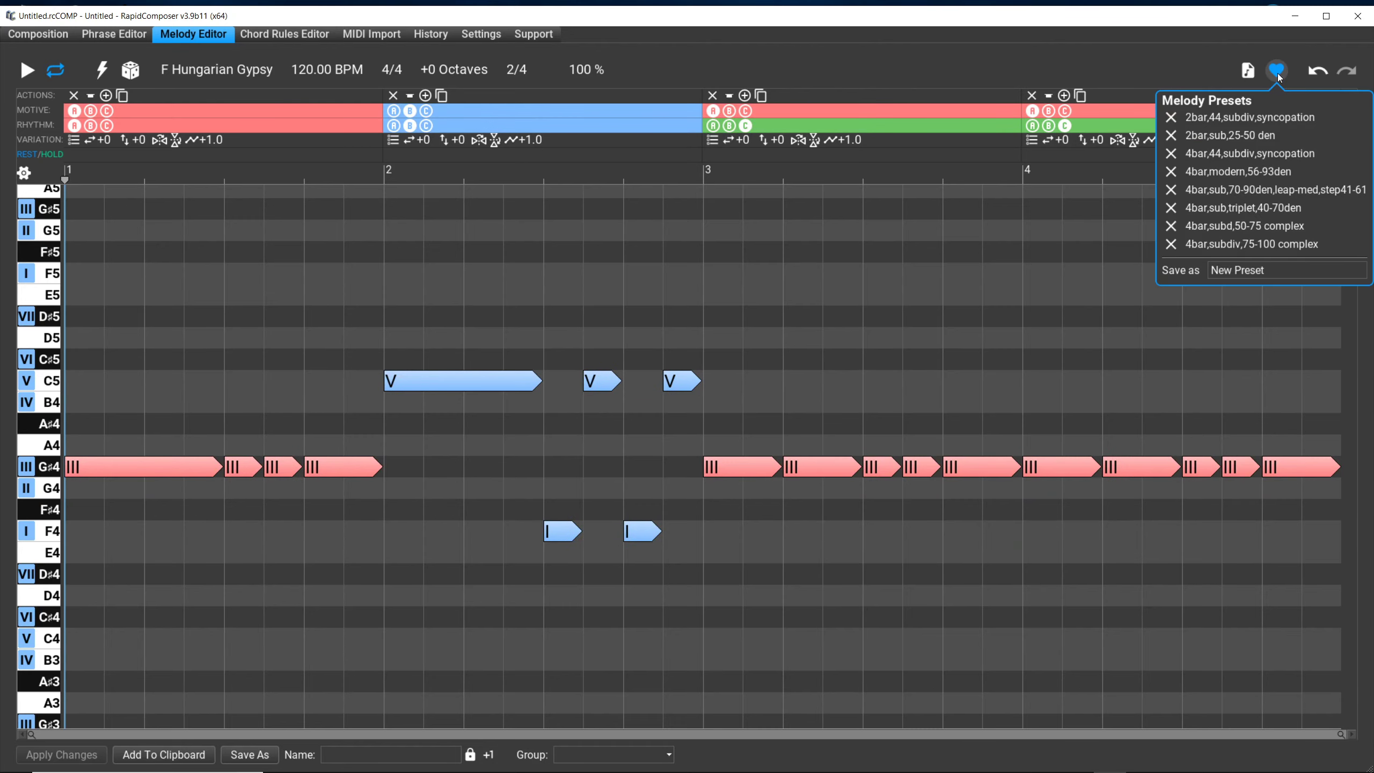
left_click(1248, 174)
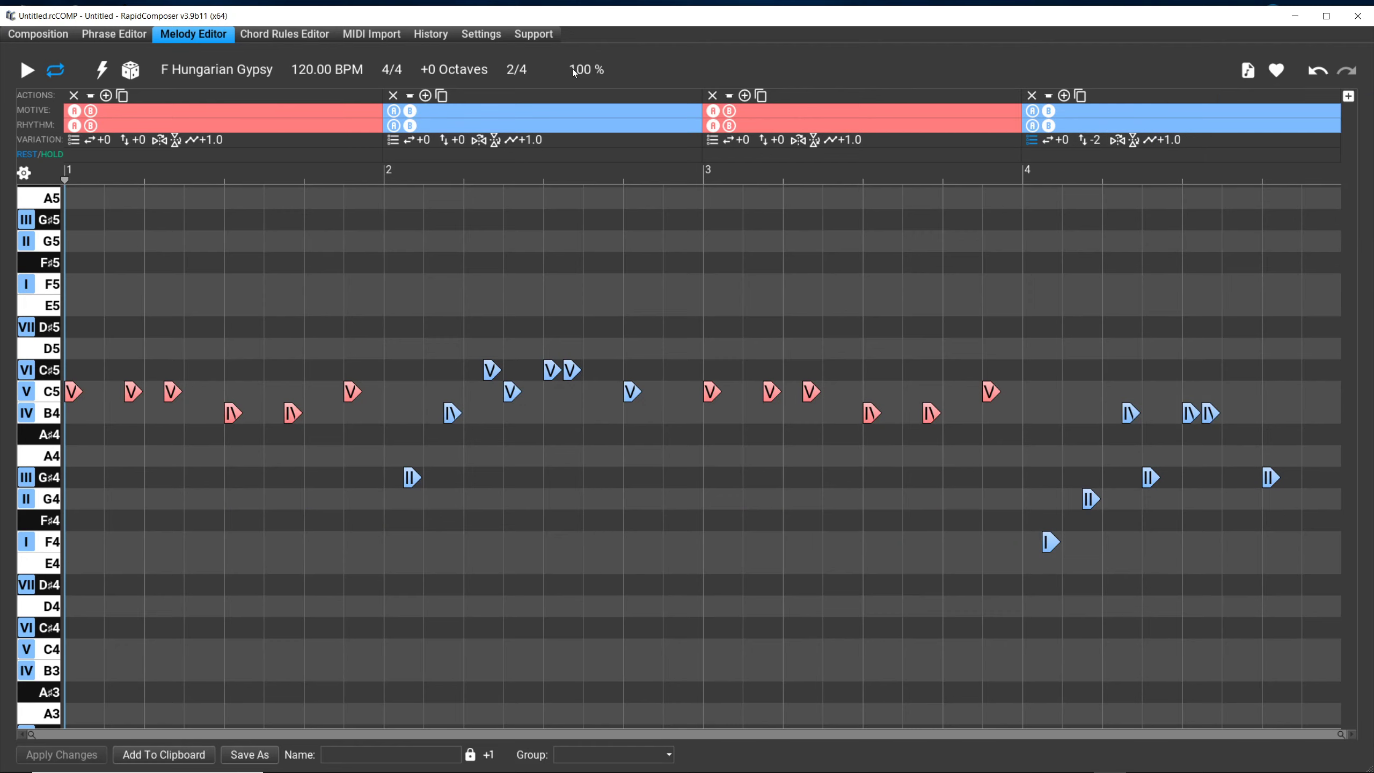
Set the melody's note length to 3/16, play the melody and stop playback
left_click(517, 69)
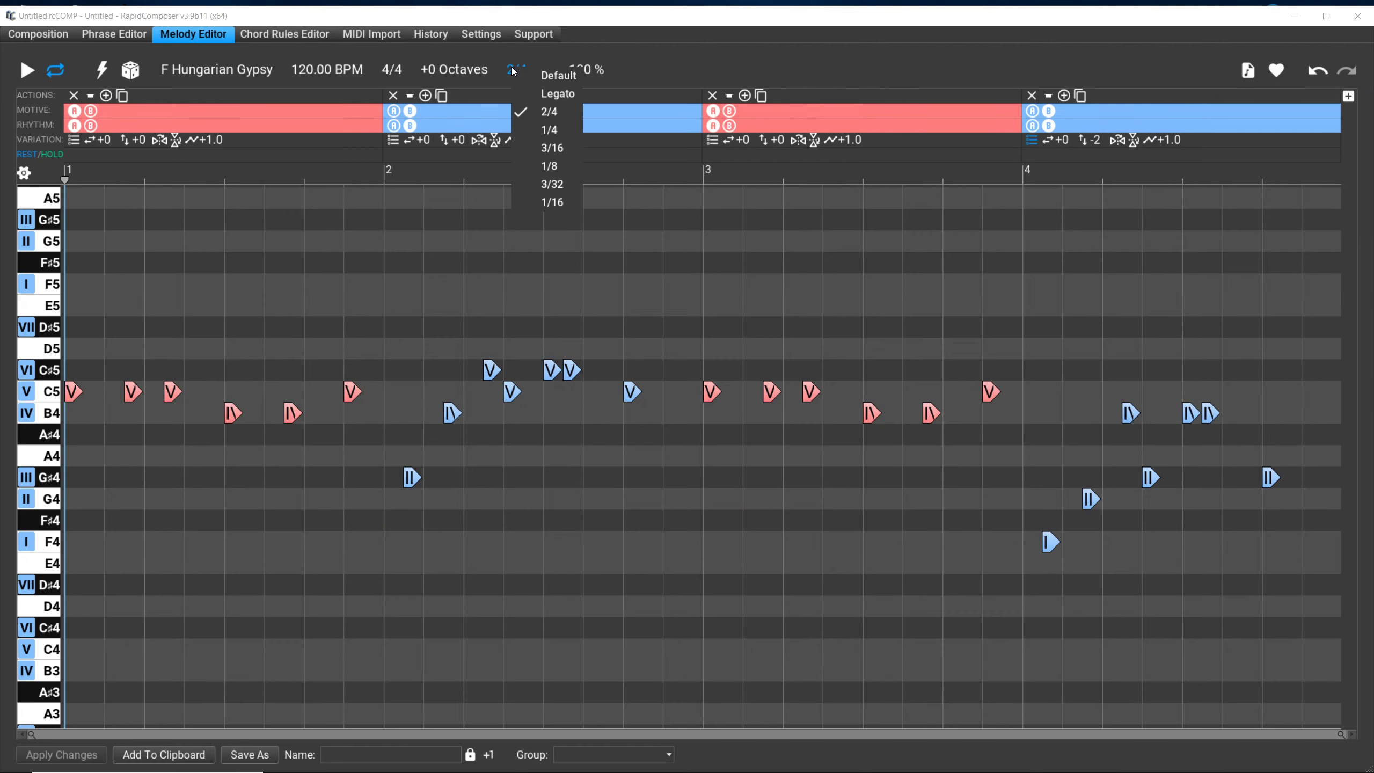
left_click(544, 147)
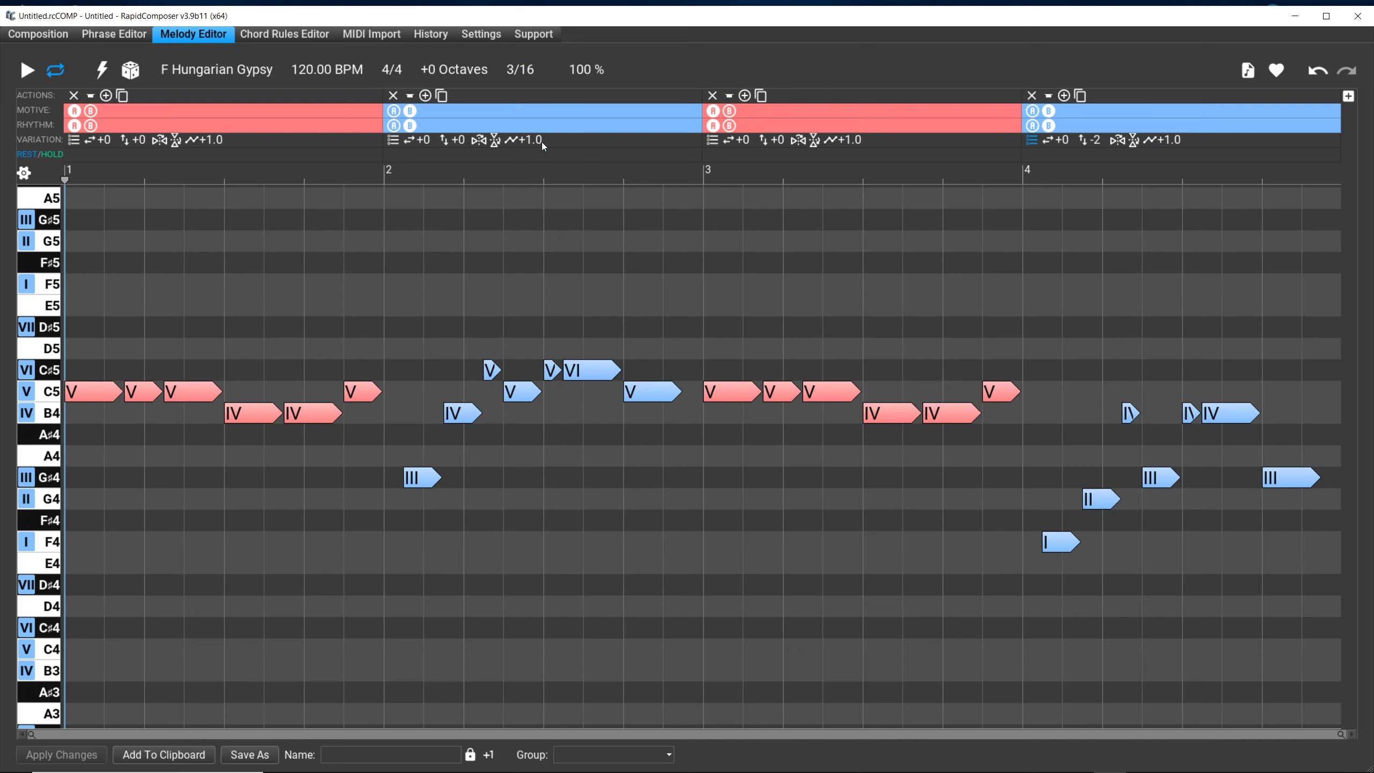
left_click(26, 77)
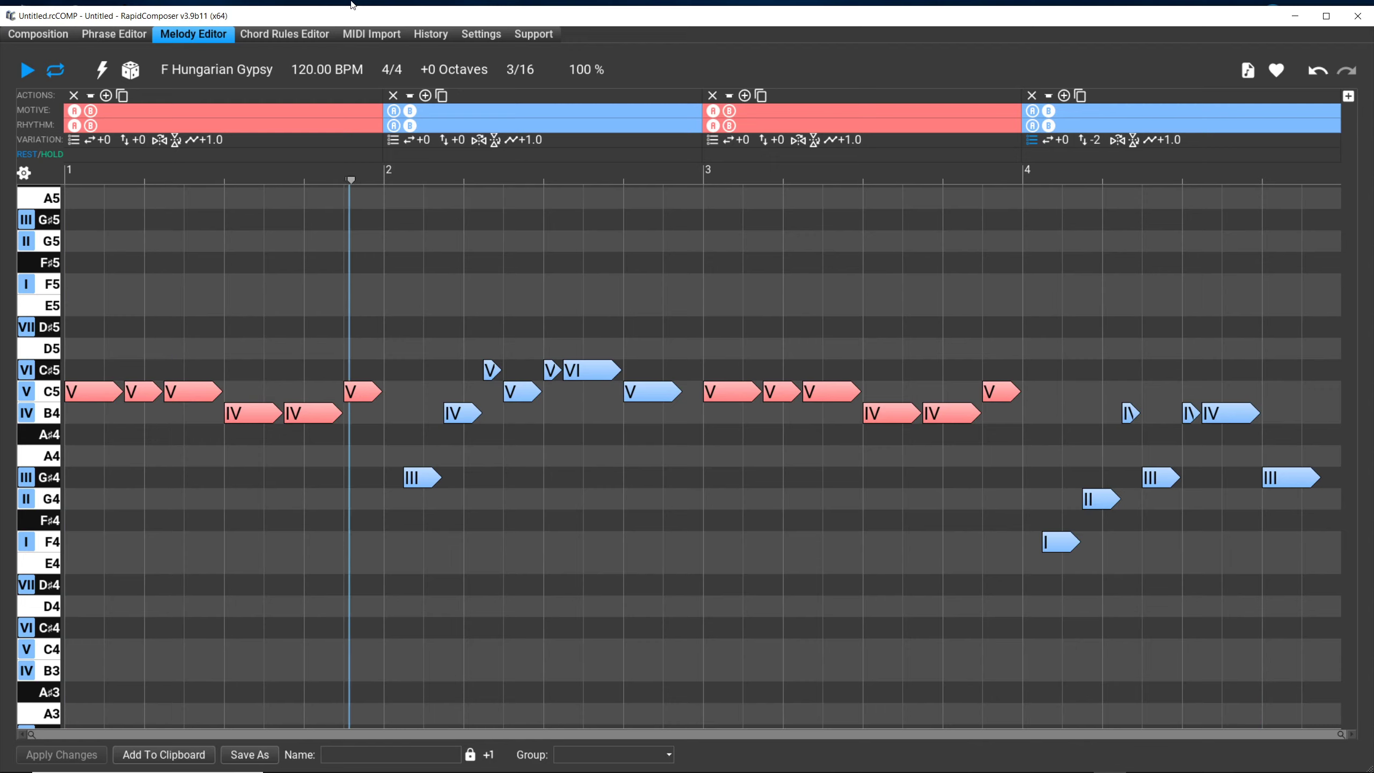
key("space")
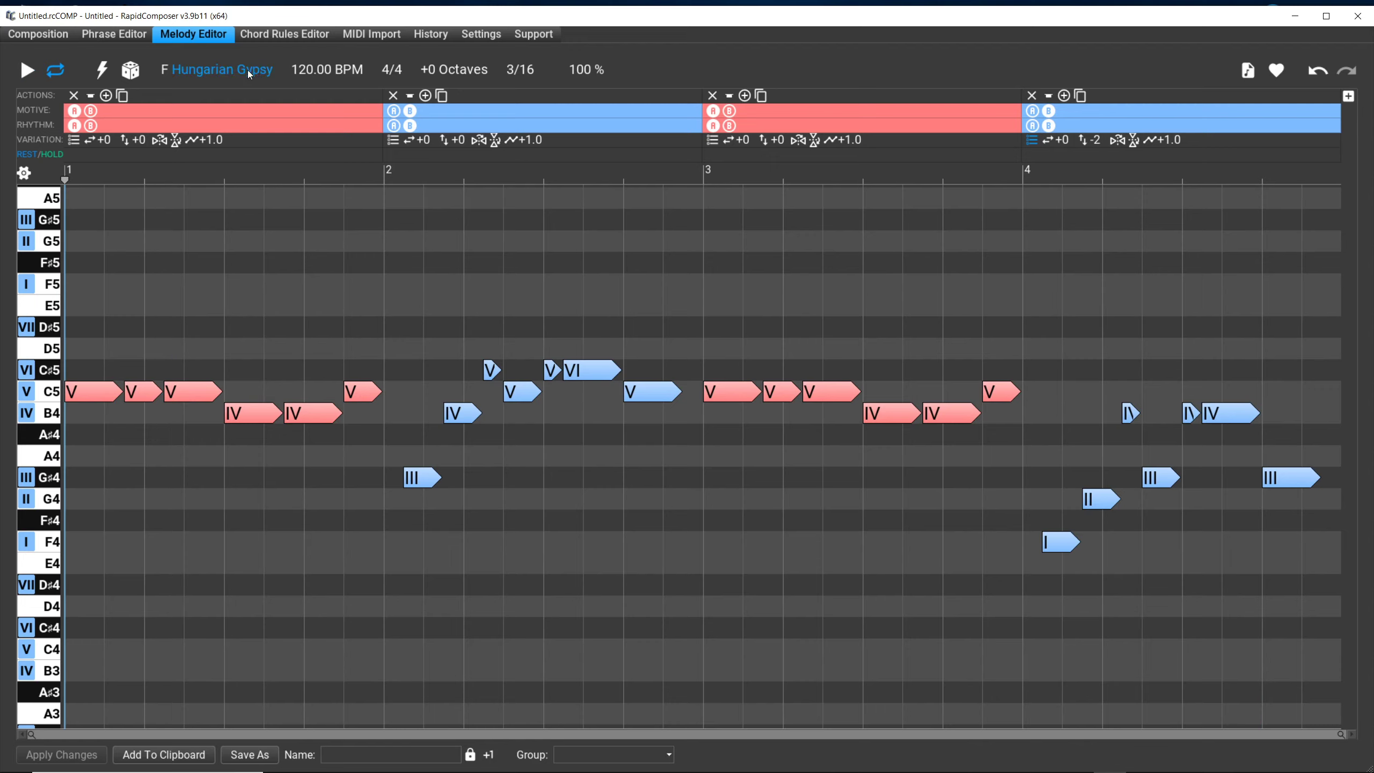
Browse the other scales offered for the melody, including the Locrian group, and close the list without choosing one
left_click(212, 71)
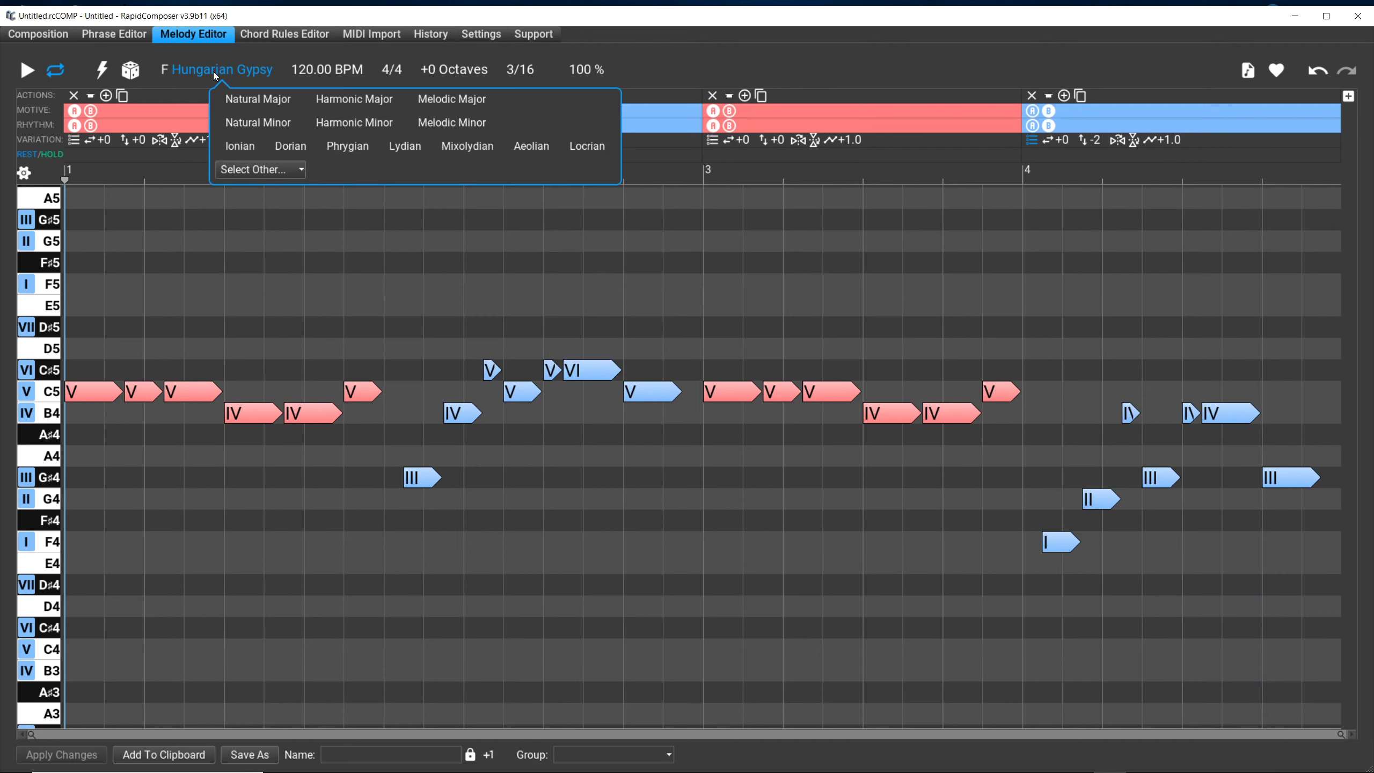
left_click(241, 171)
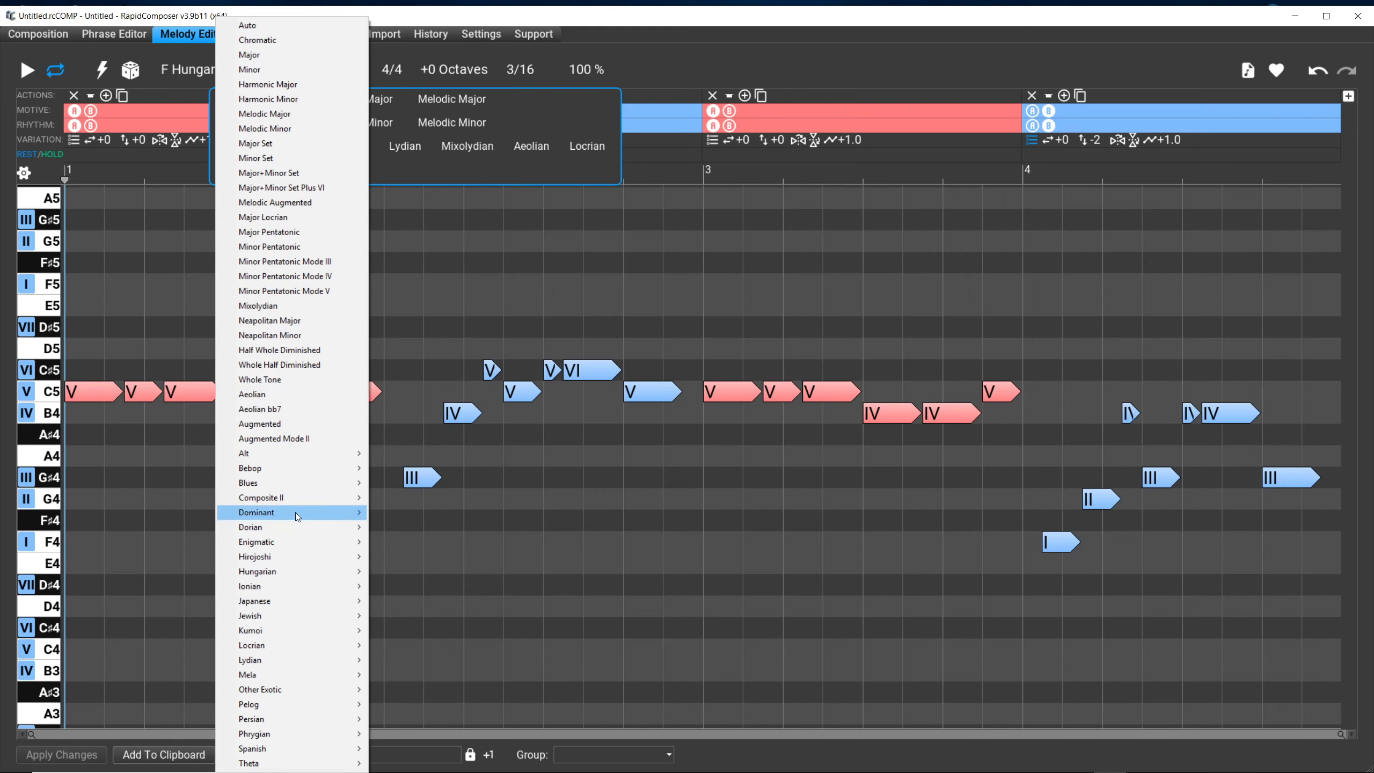
mouse_move(314, 650)
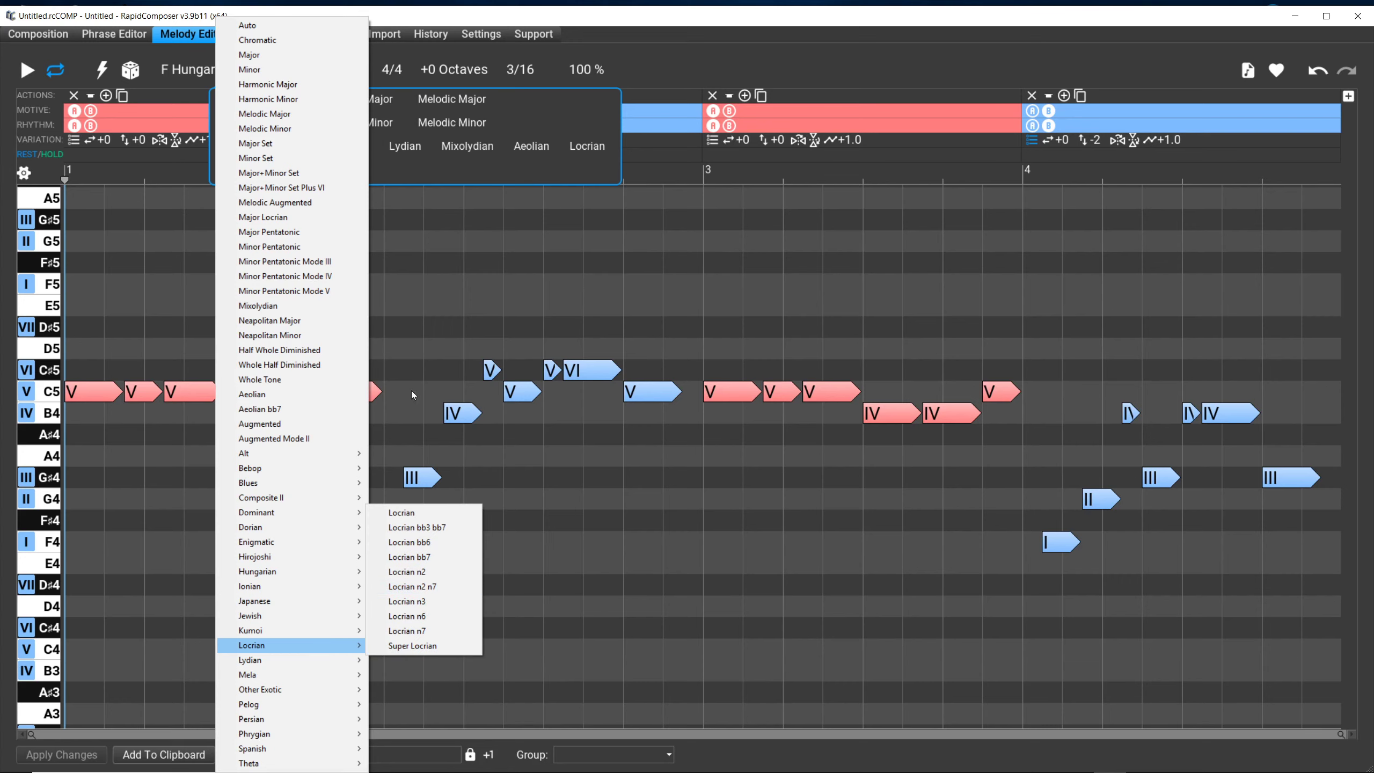
left_click(696, 56)
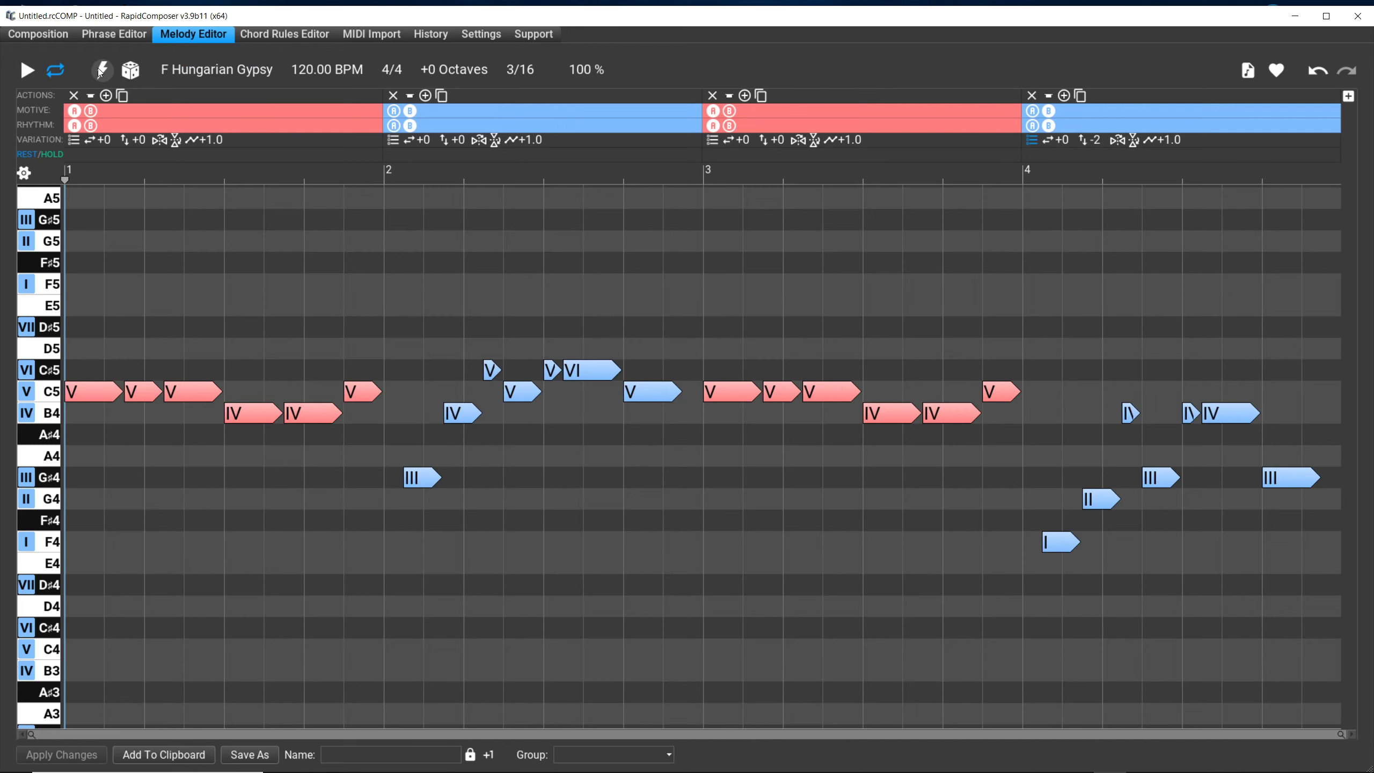
Set the playback preview instrument to "Bass Preview: [SF2] RCPiano.sf2: Piano", and briefly play the melody with it
mouse_move(101, 72)
mouse_move(35, 73)
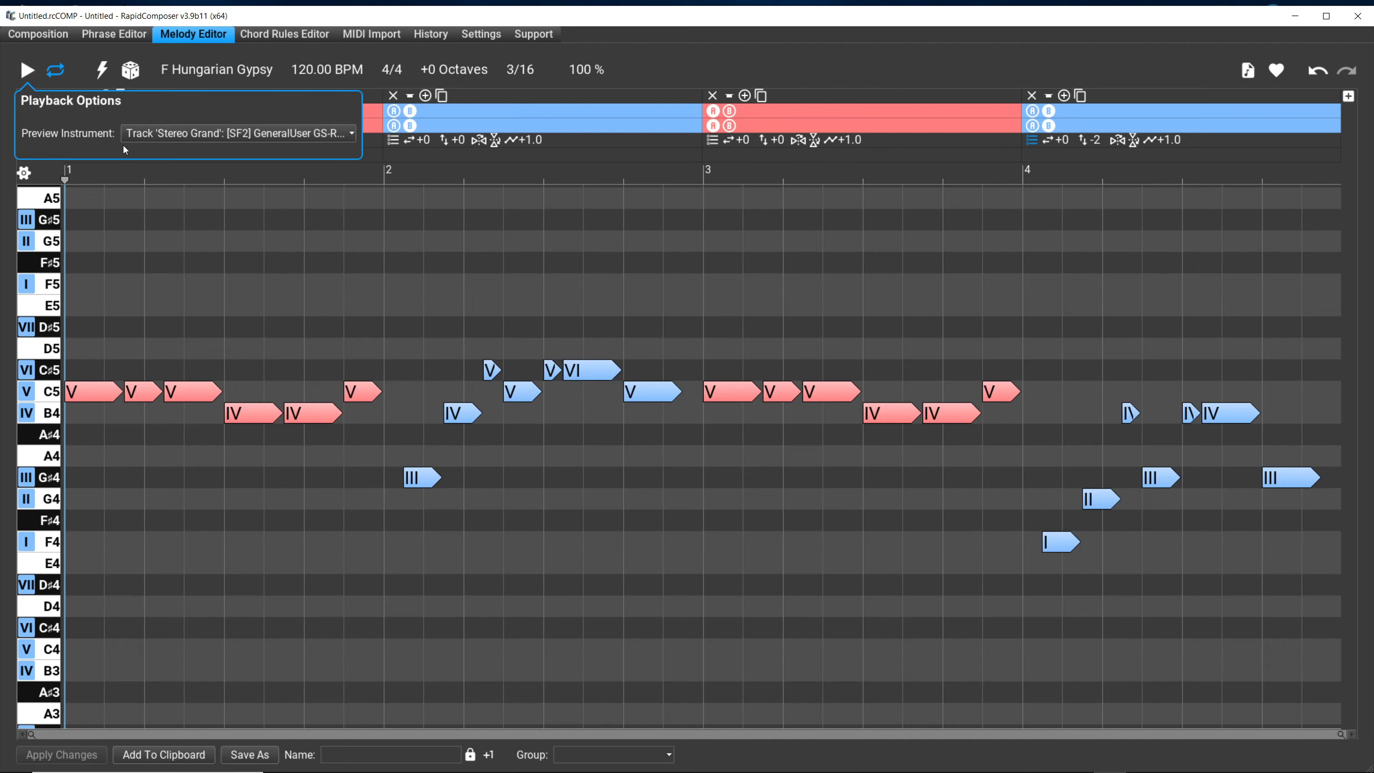
left_click(207, 133)
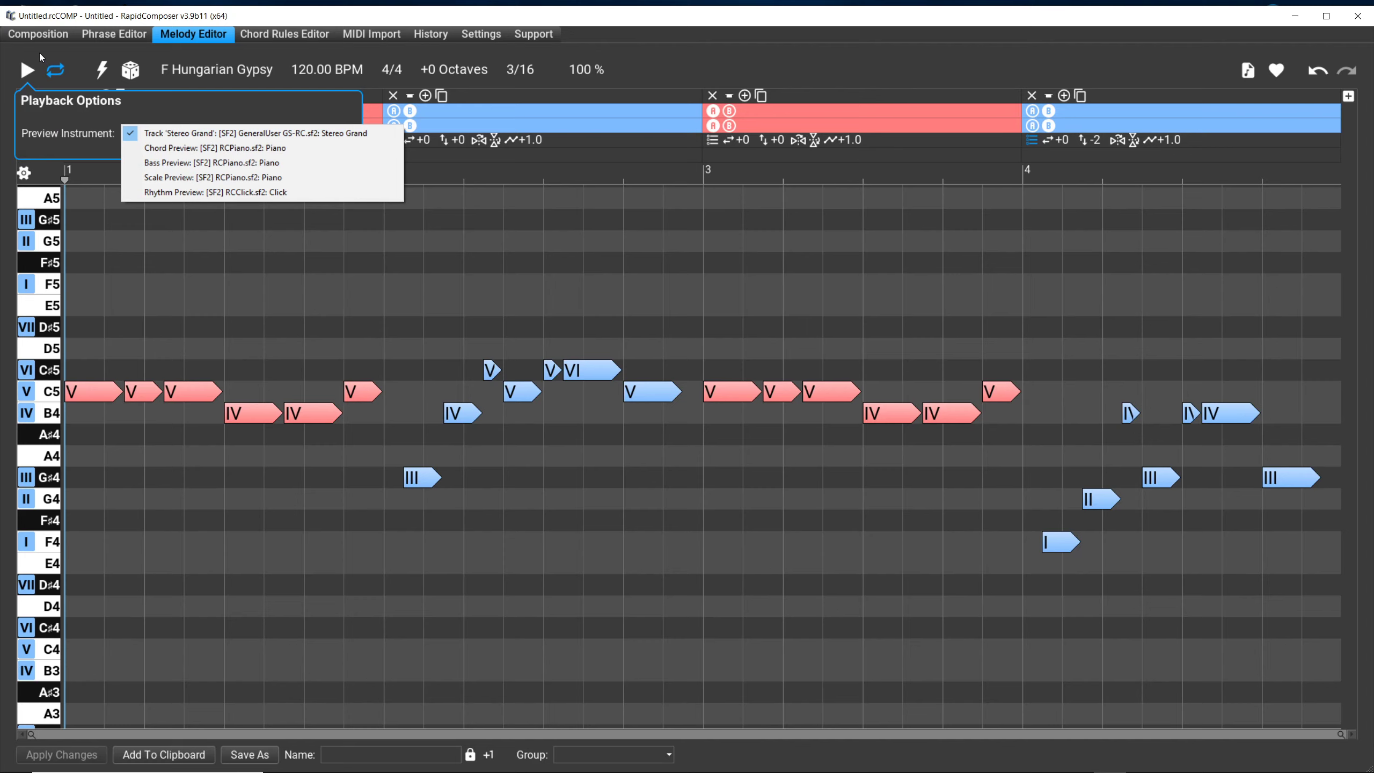
left_click(144, 164)
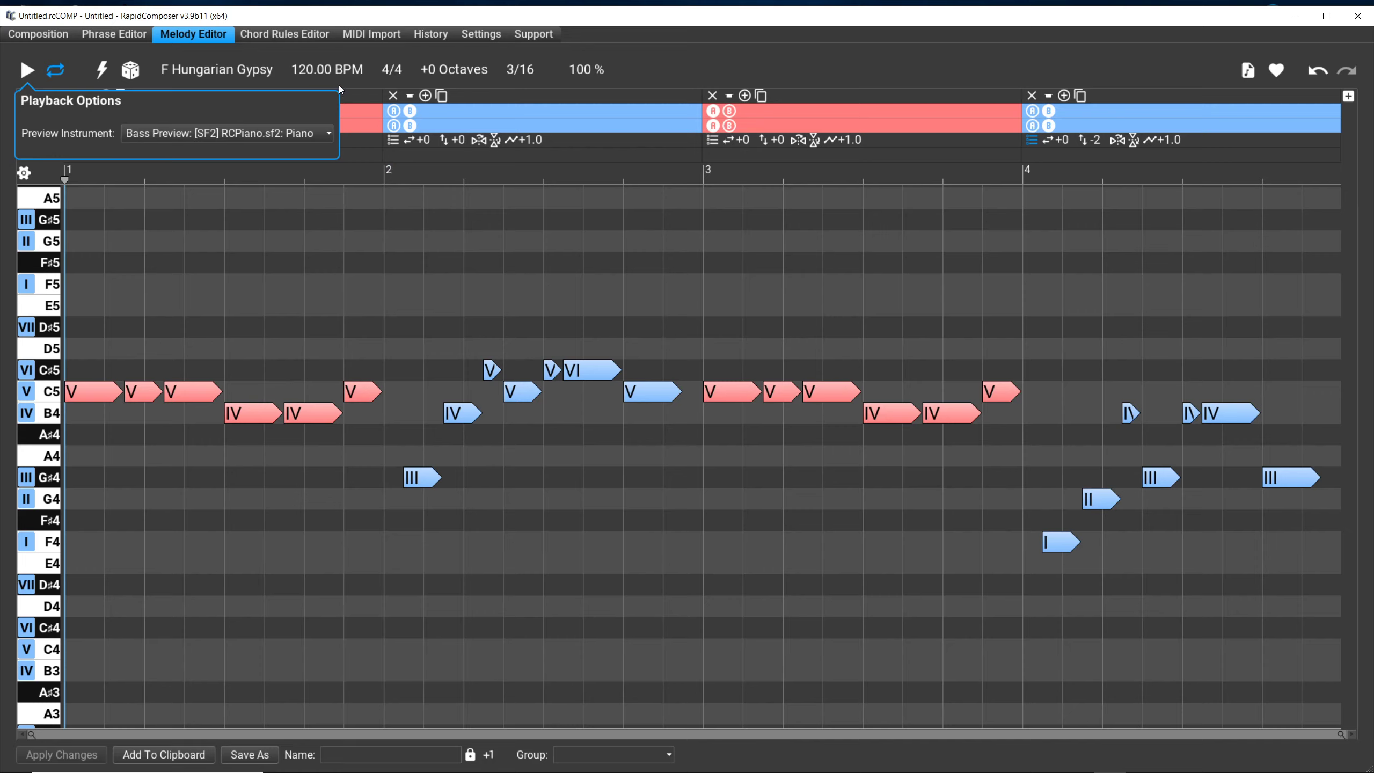
left_click(24, 76)
left_click(26, 74)
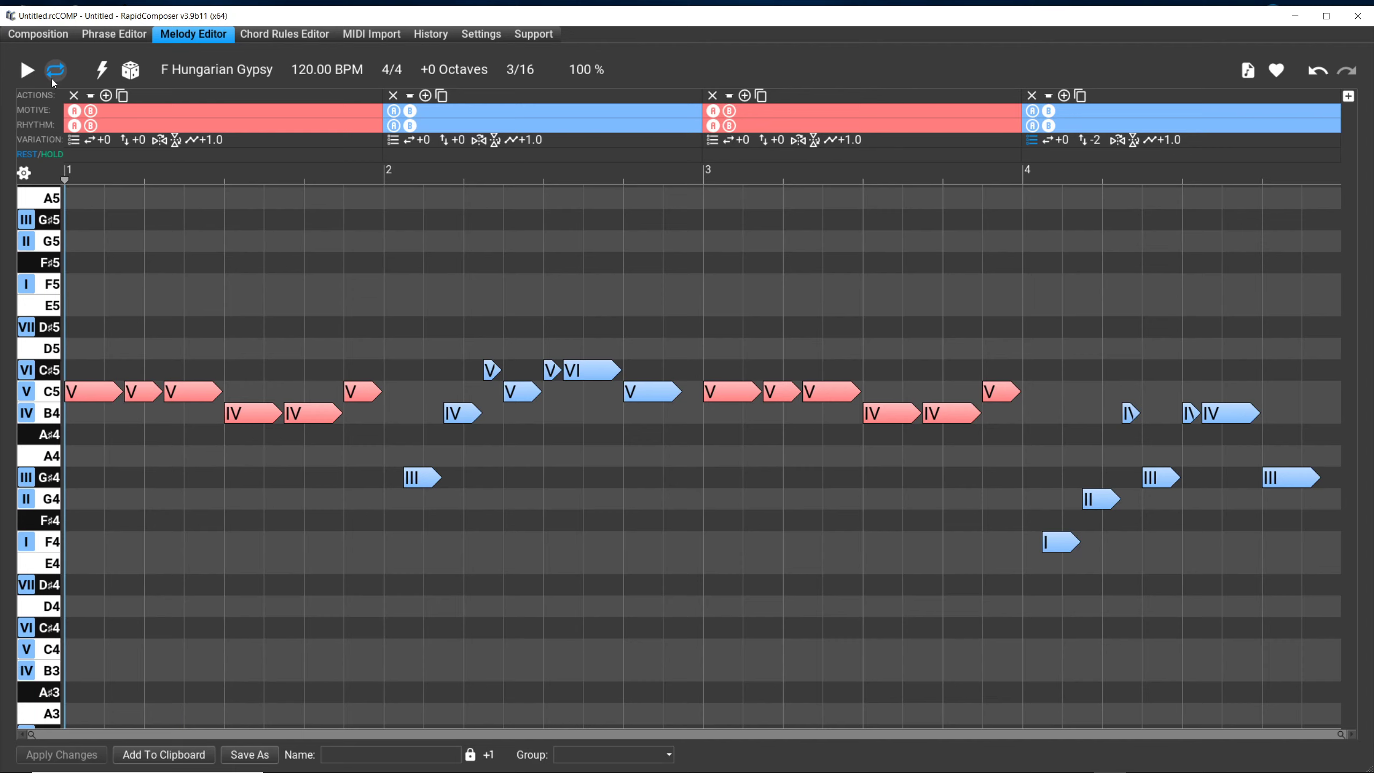
Set the preview instrument to "Rhythm Preview: [SF2] RCClick.sf2: Click", play the melody and stop playback
mouse_move(39, 77)
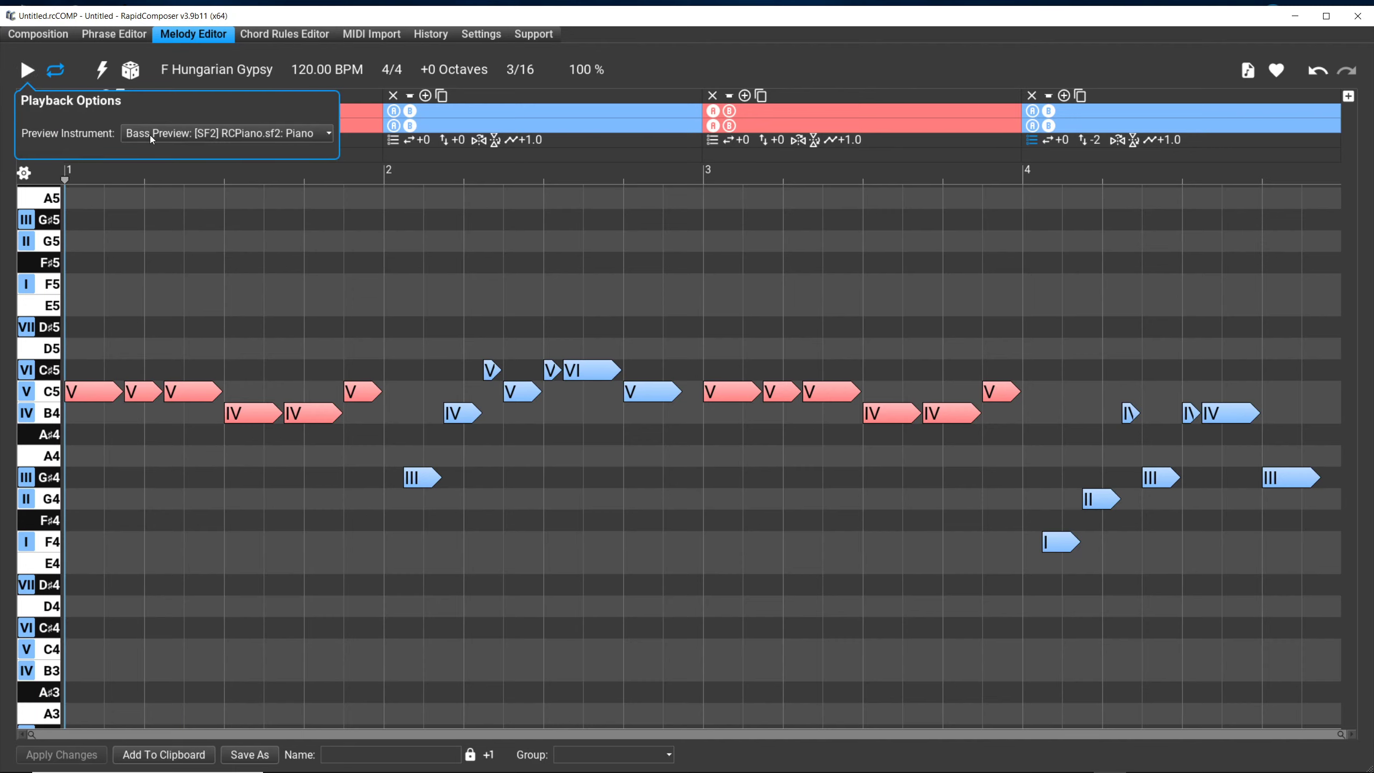
left_click(298, 137)
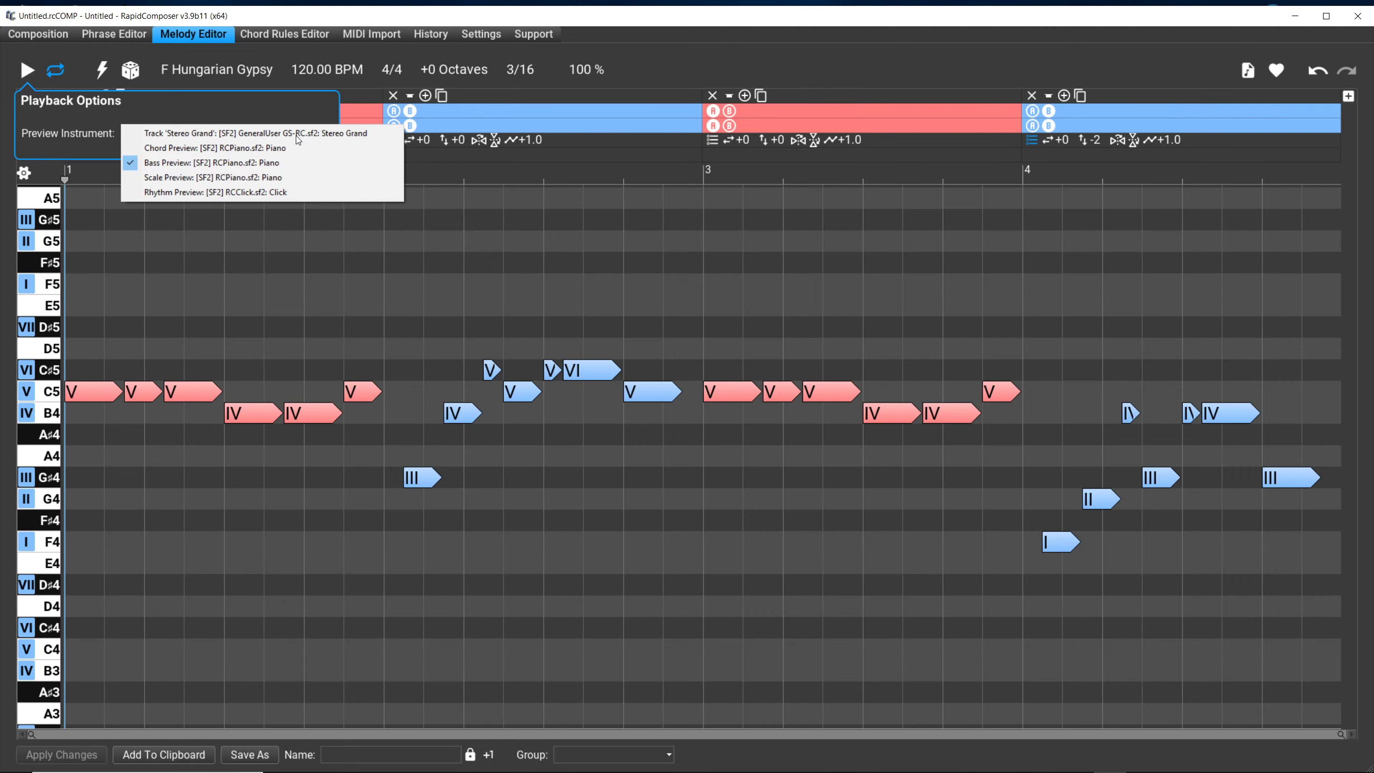
left_click(258, 192)
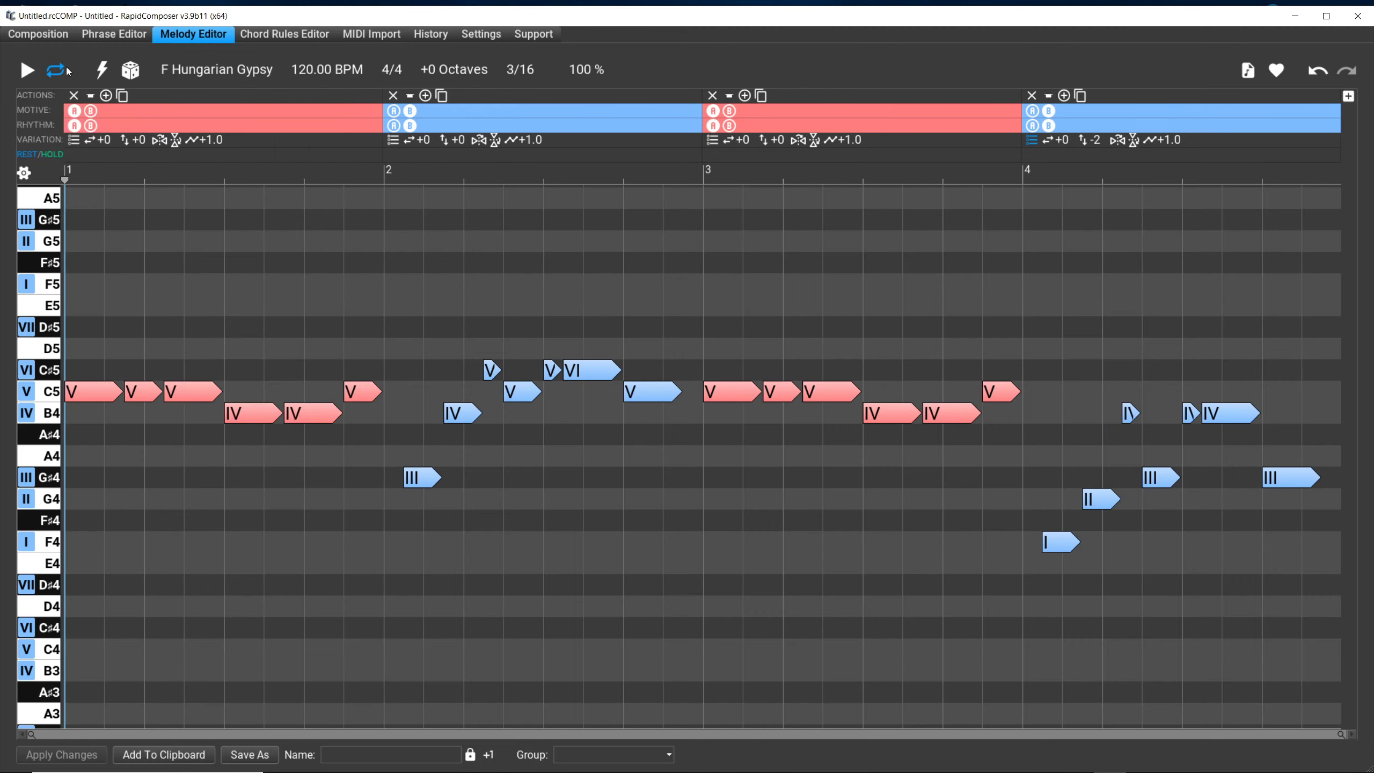
left_click(28, 77)
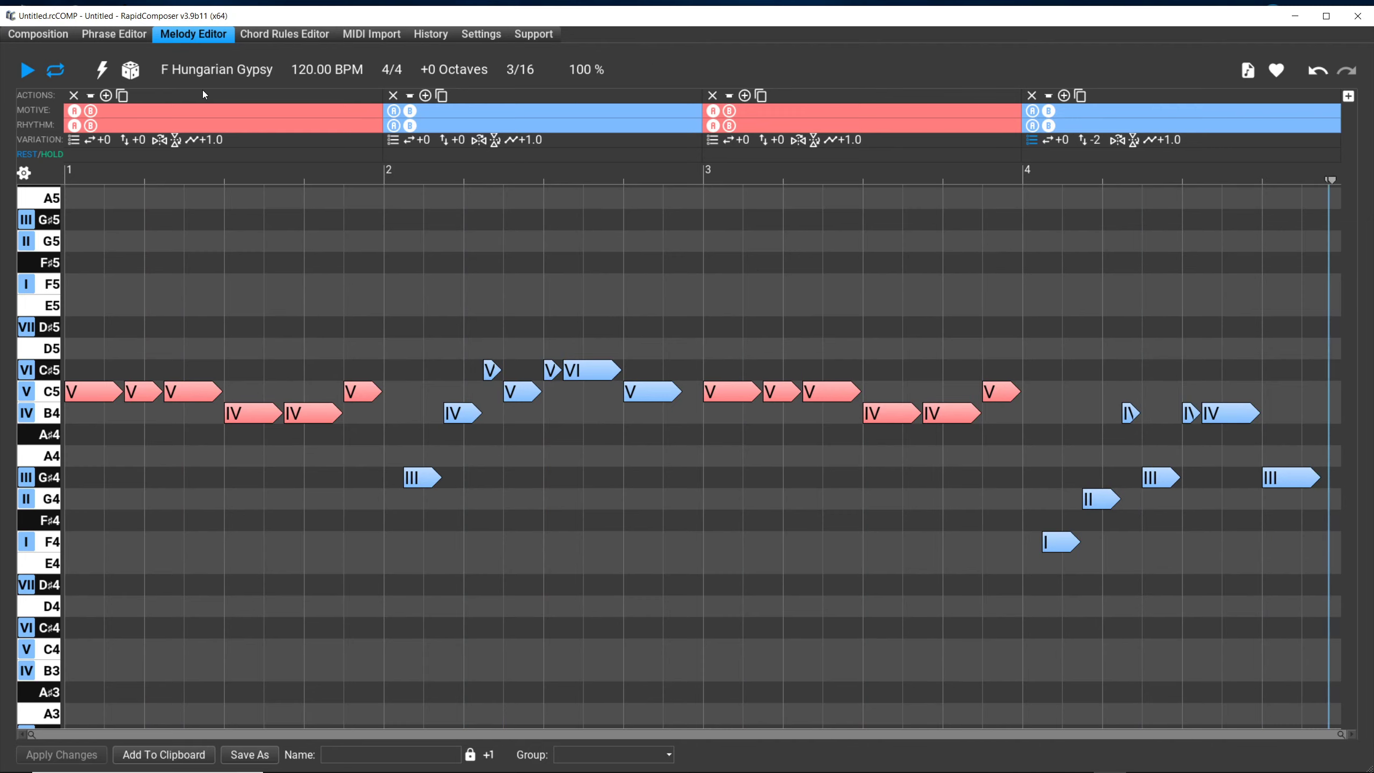
left_click(26, 72)
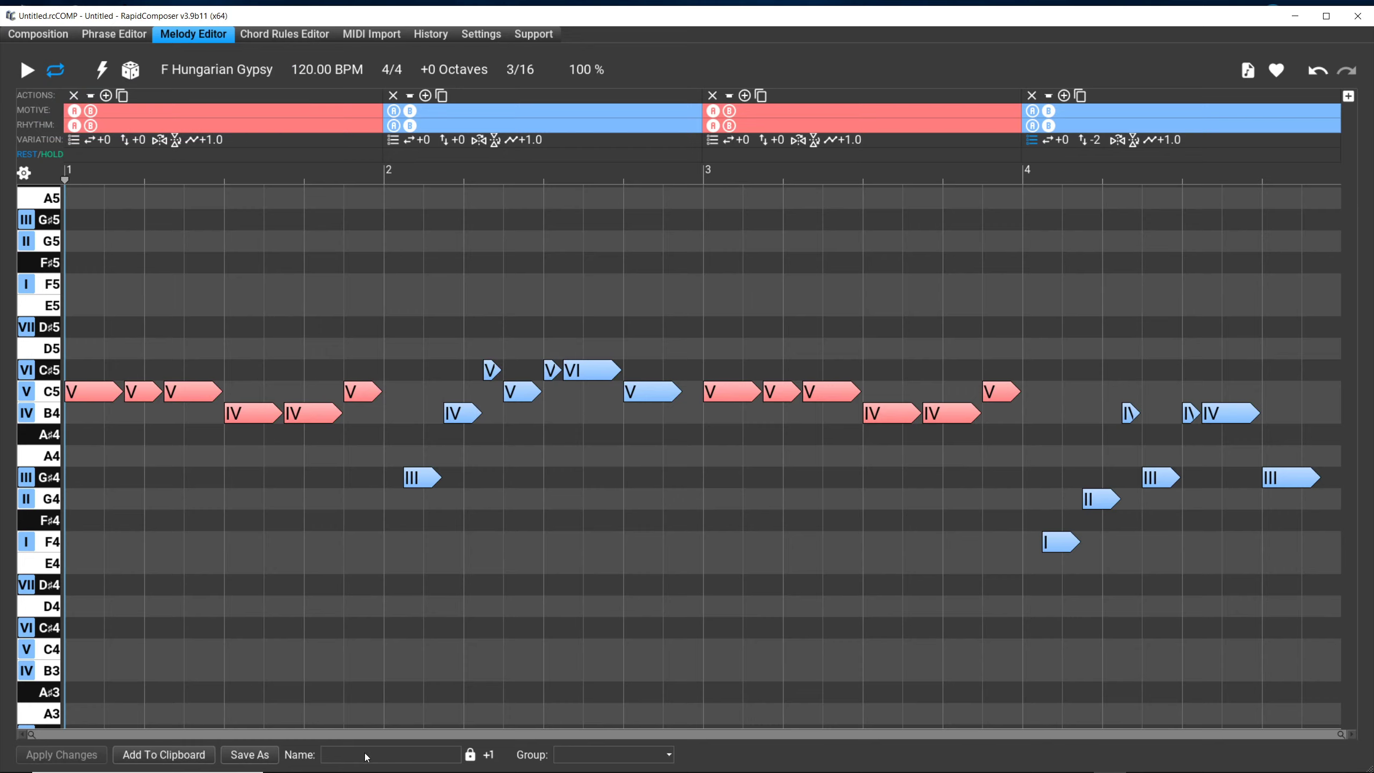
Check the group choices for saving the melody, and view the help description of the section variations
left_click(615, 756)
left_click(693, 753)
mouse_move(640, 766)
mouse_move(371, 145)
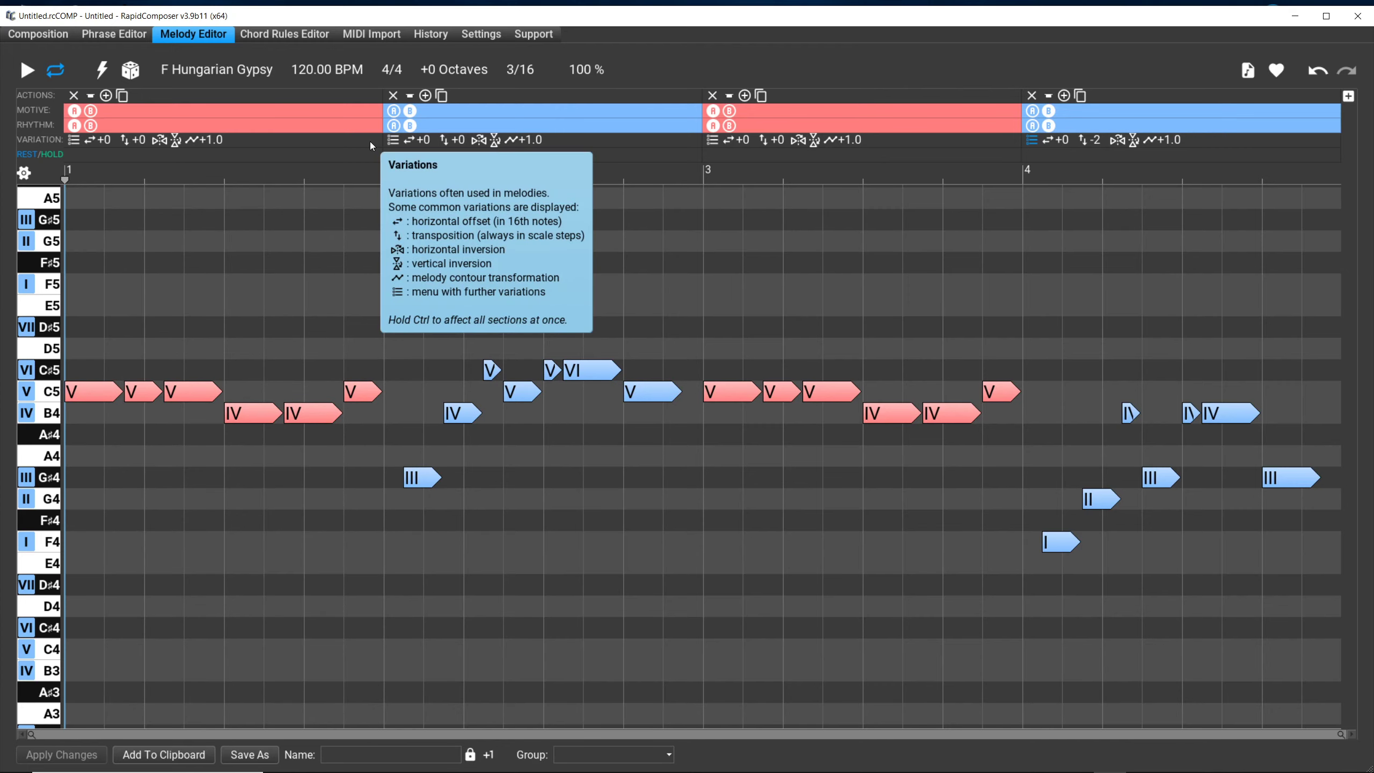